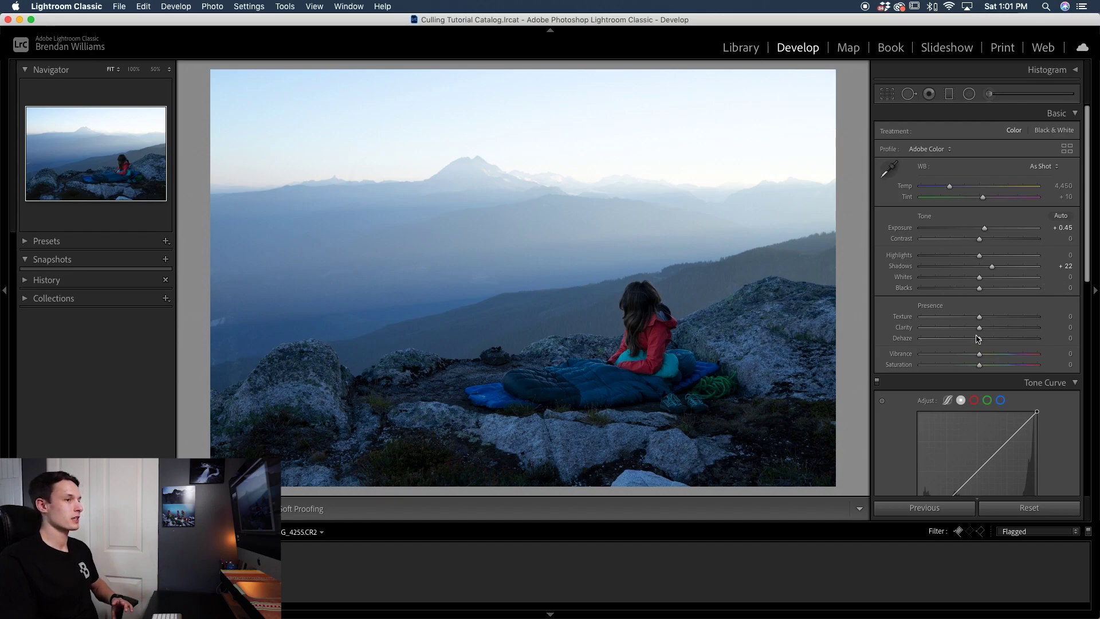
# Step: Lift the black point of the tone curve's point curve to an output of 25
pyautogui.scroll(-5, 968, 336)
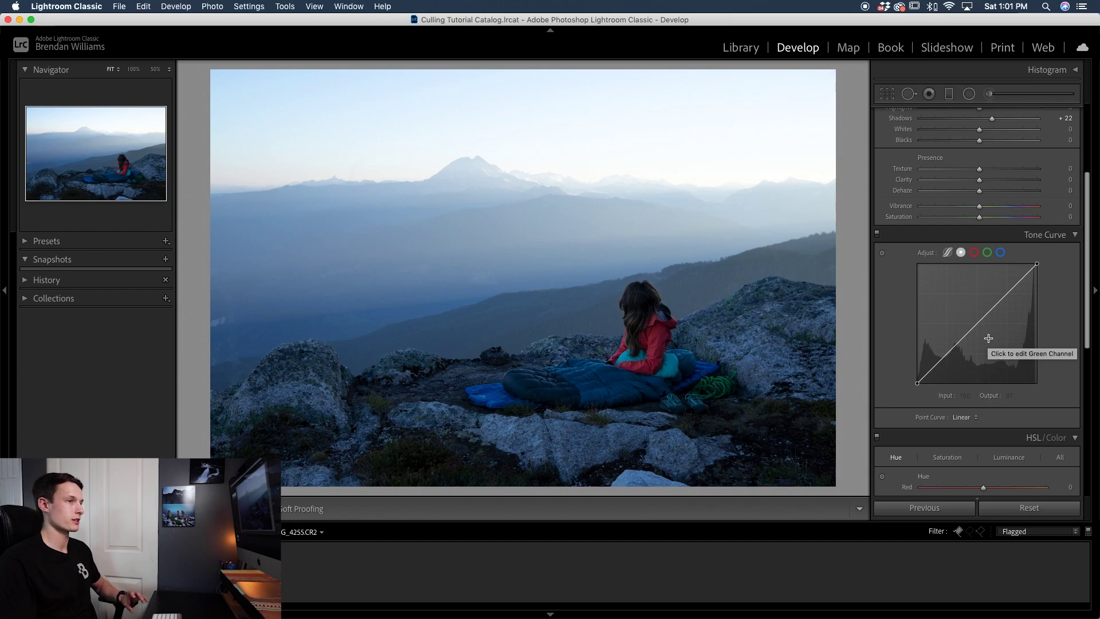
pyautogui.click(948, 253)
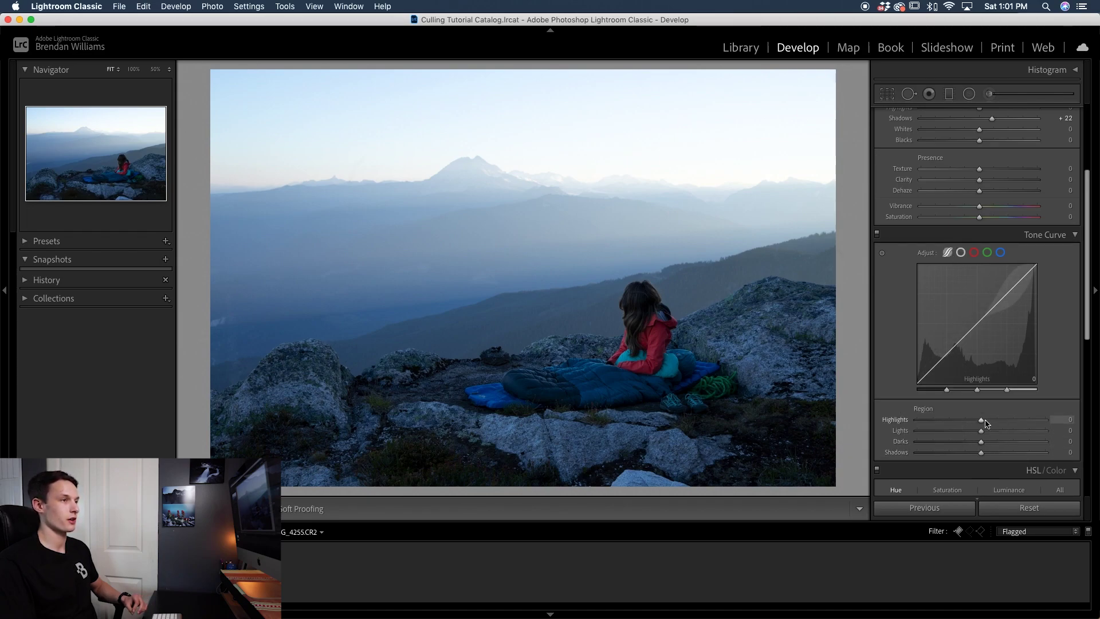
pyautogui.click(961, 252)
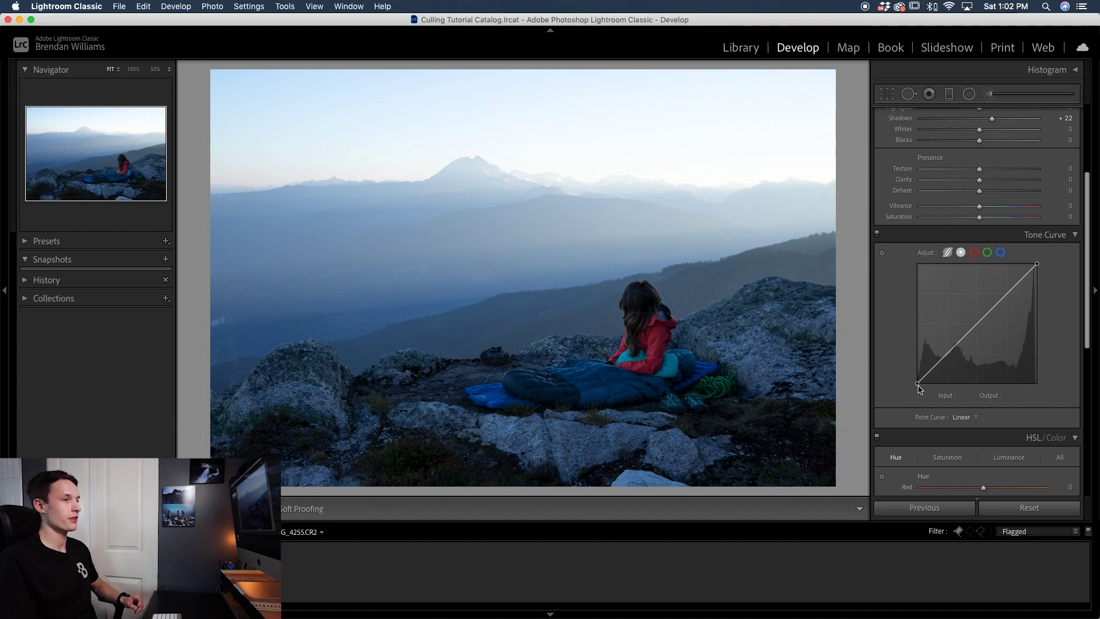
pyautogui.moveTo(918, 383); pyautogui.dragTo(917, 376)
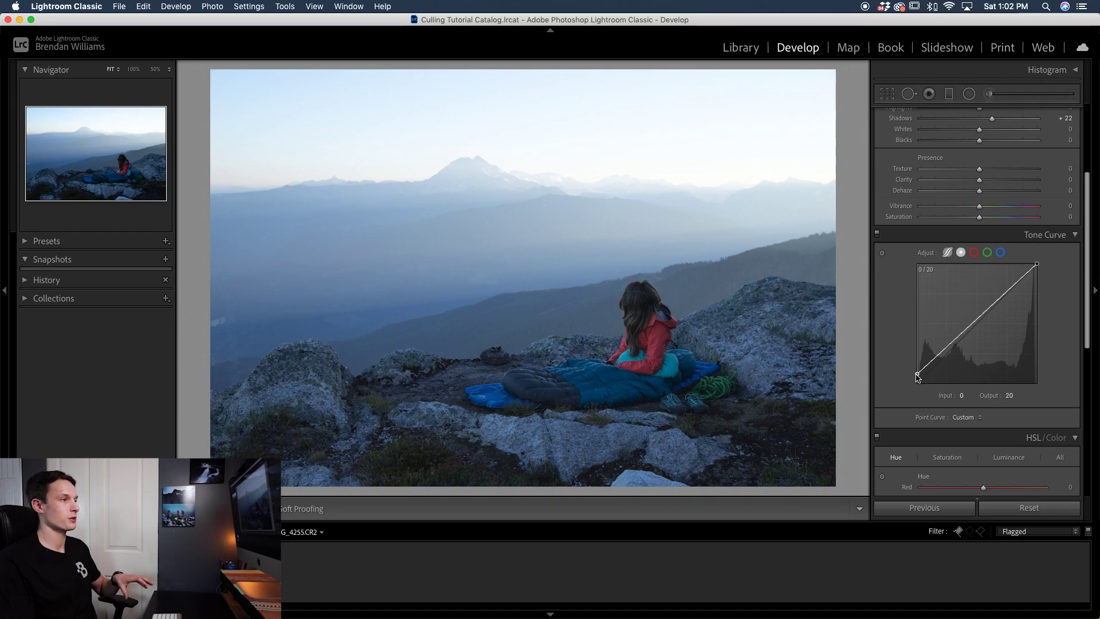
pyautogui.moveTo(917, 377); pyautogui.dragTo(914, 345)
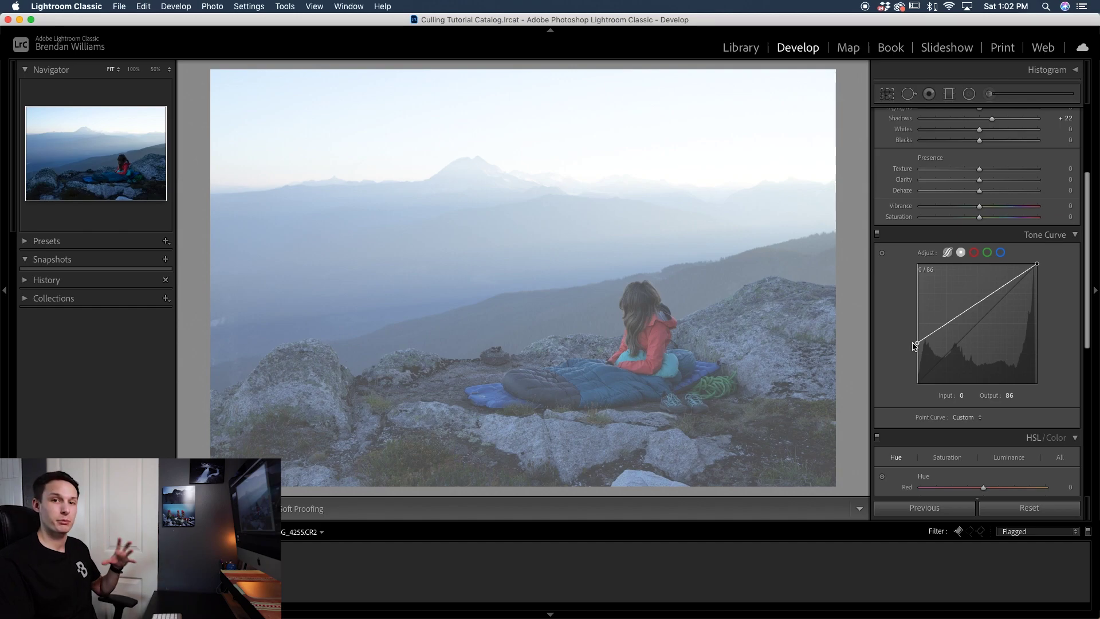
pyautogui.moveTo(914, 346); pyautogui.dragTo(891, 376)
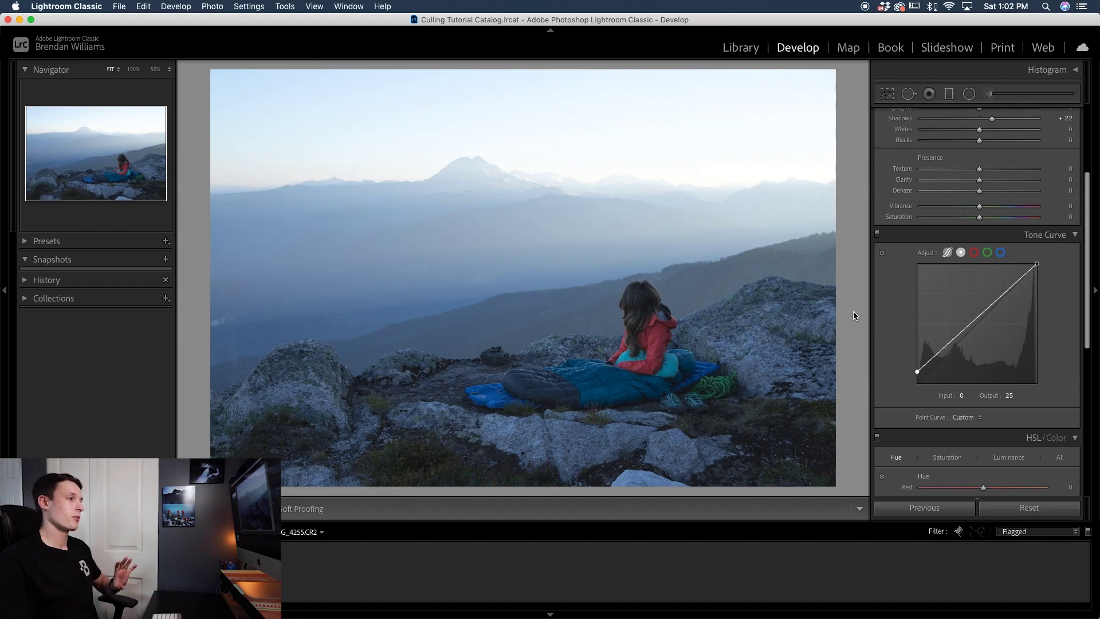
# Step: Shape the point curve with a shadow point at input 63, output 69 and a midtone point at input 135, output 149
pyautogui.click(946, 344)
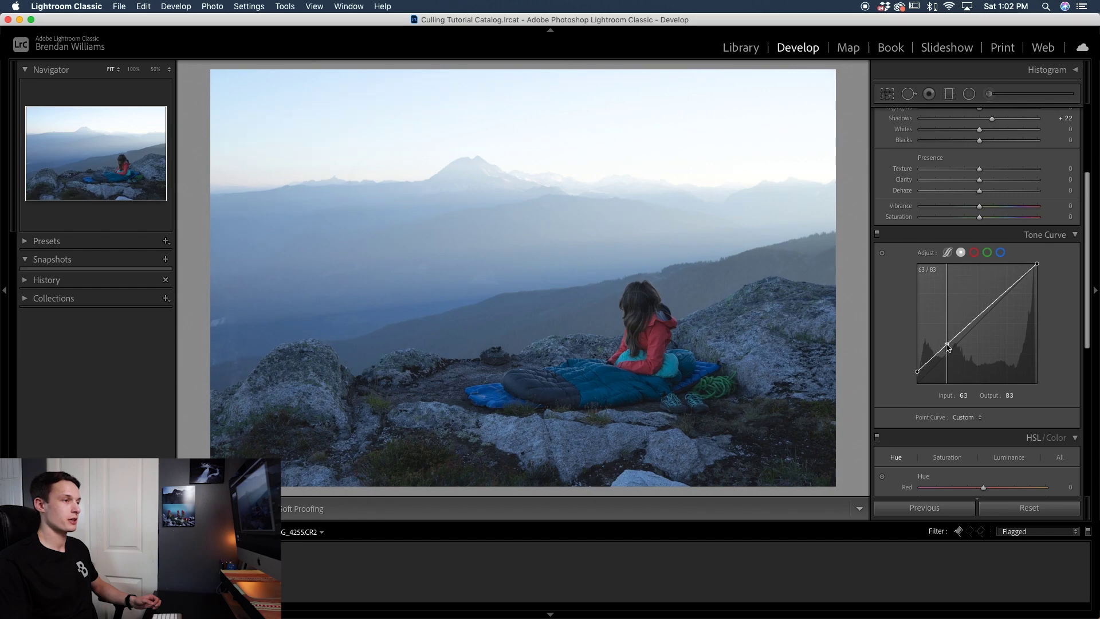
pyautogui.moveTo(946, 346); pyautogui.dragTo(946, 351)
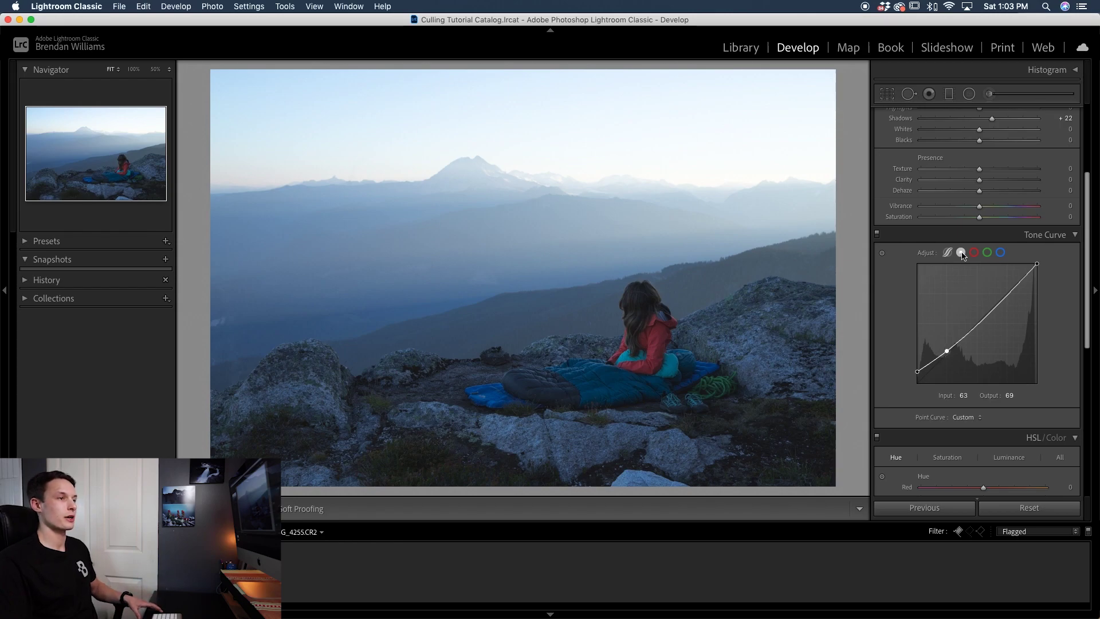
pyautogui.click(982, 321)
pyautogui.moveTo(982, 322); pyautogui.dragTo(980, 313)
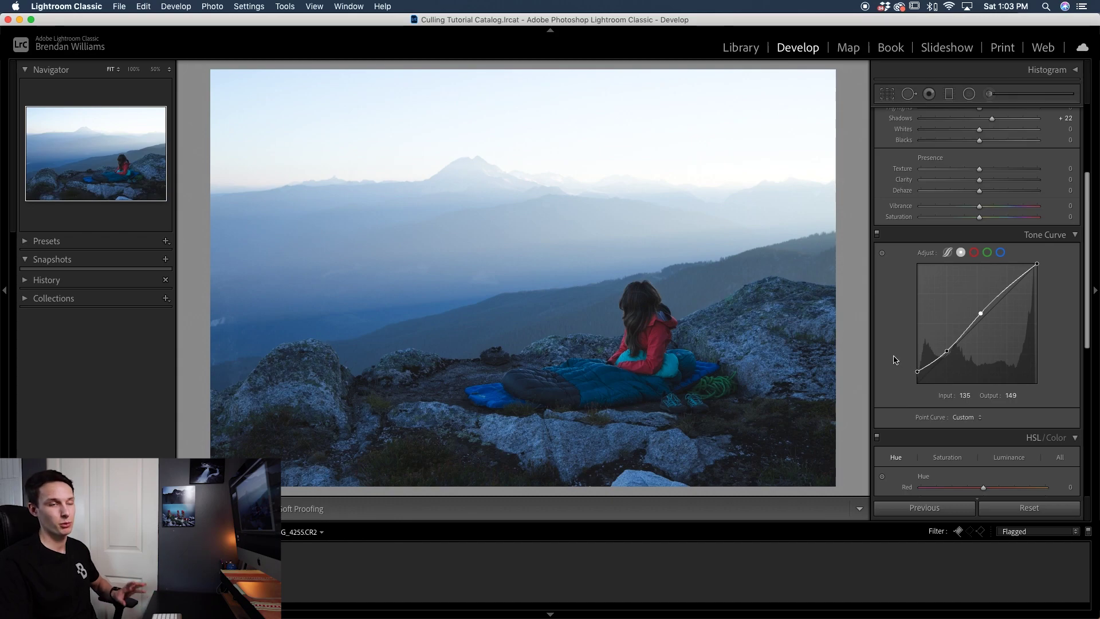
# Step: Compare the photo with the tone curve adjustments off and on, and review the parametric curve against the point curve
pyautogui.click(877, 235)
pyautogui.click(877, 234)
pyautogui.click(877, 234)
pyautogui.click(877, 235)
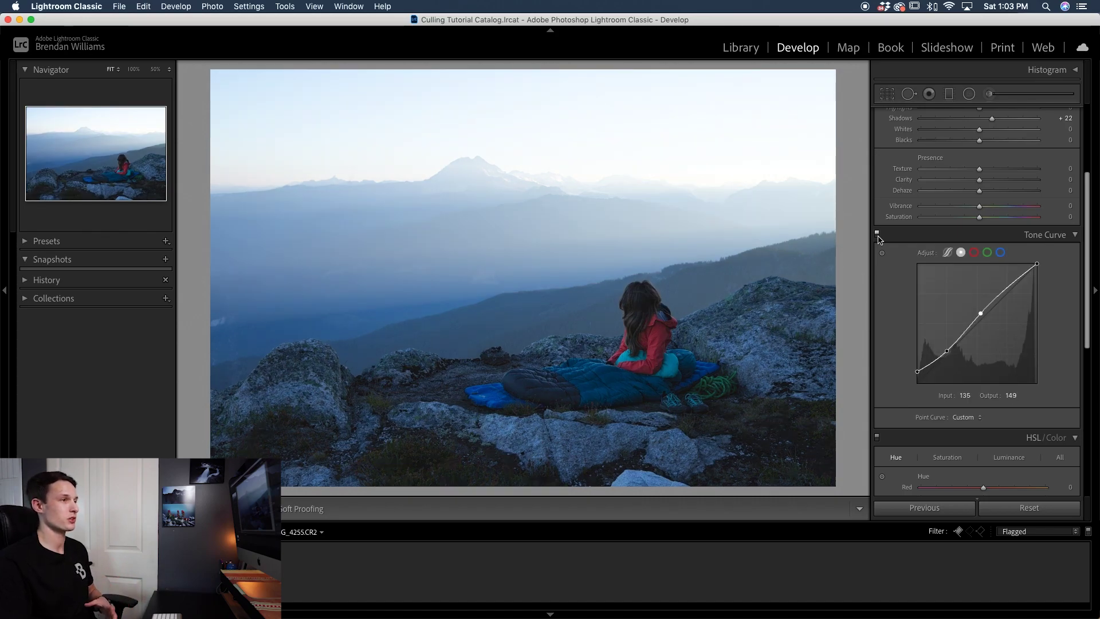
pyautogui.click(877, 234)
pyautogui.click(877, 234)
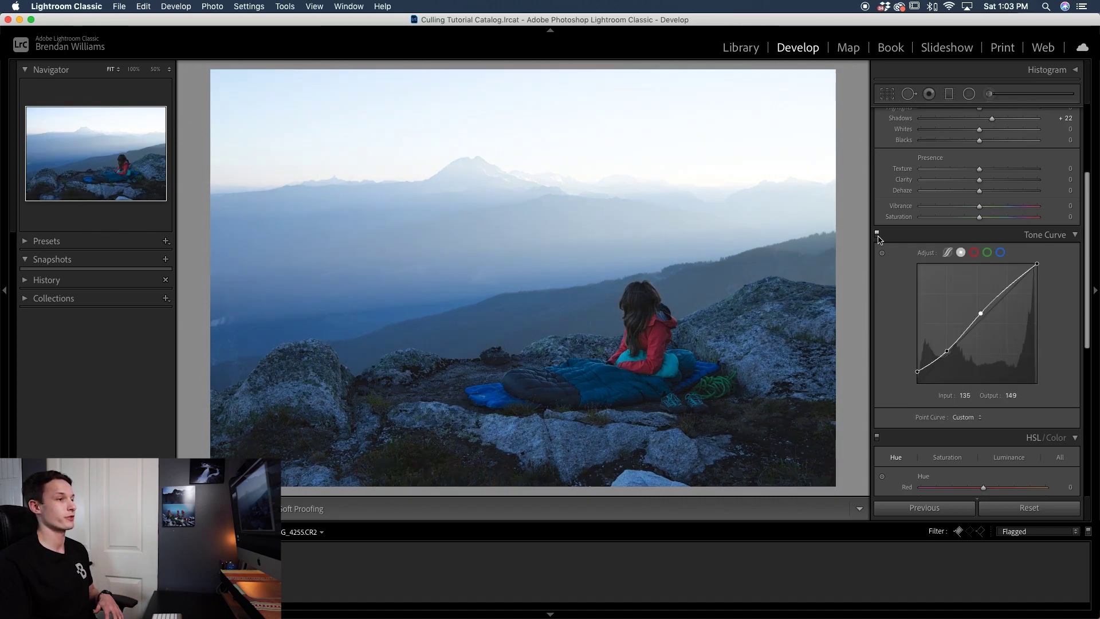
pyautogui.click(947, 253)
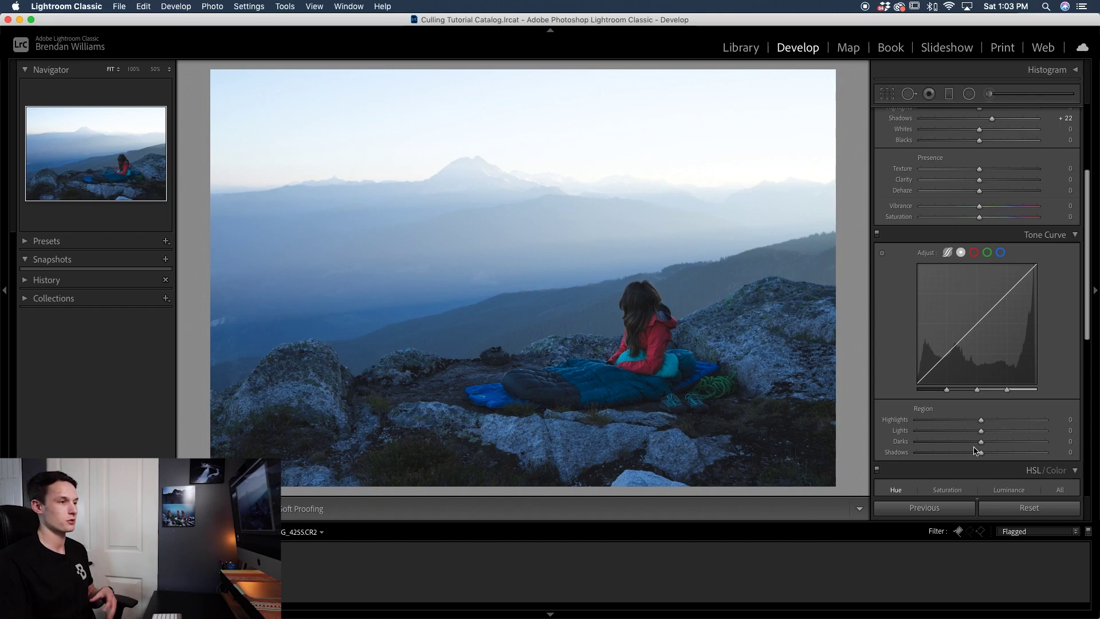
pyautogui.click(960, 253)
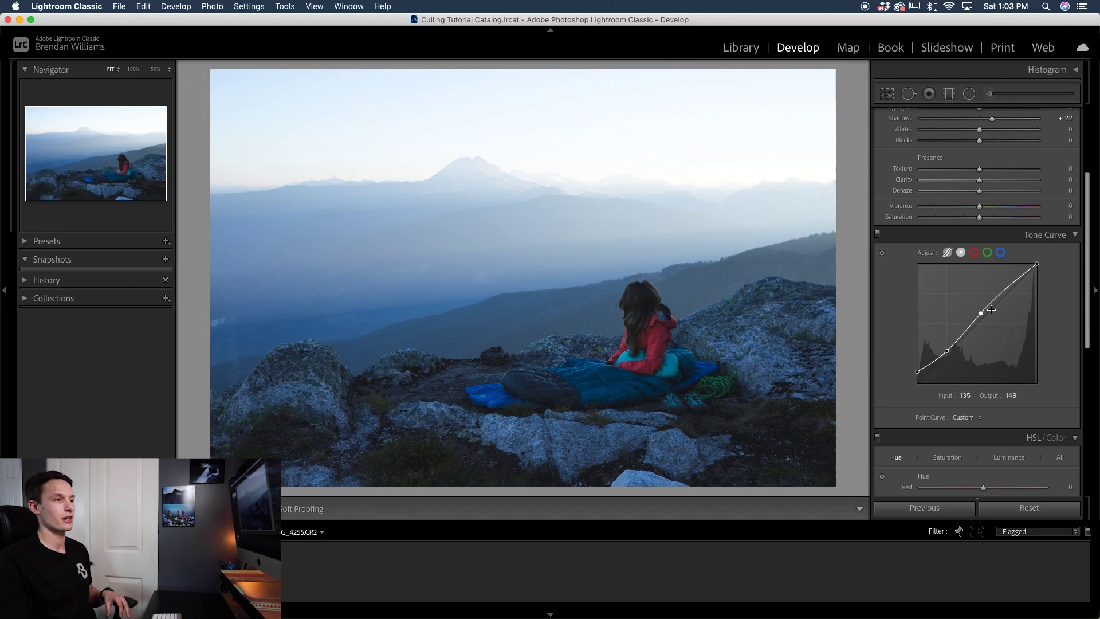
# Step: In the parametric tone curve, set Lights to +9 and Highlights to +6
pyautogui.click(947, 252)
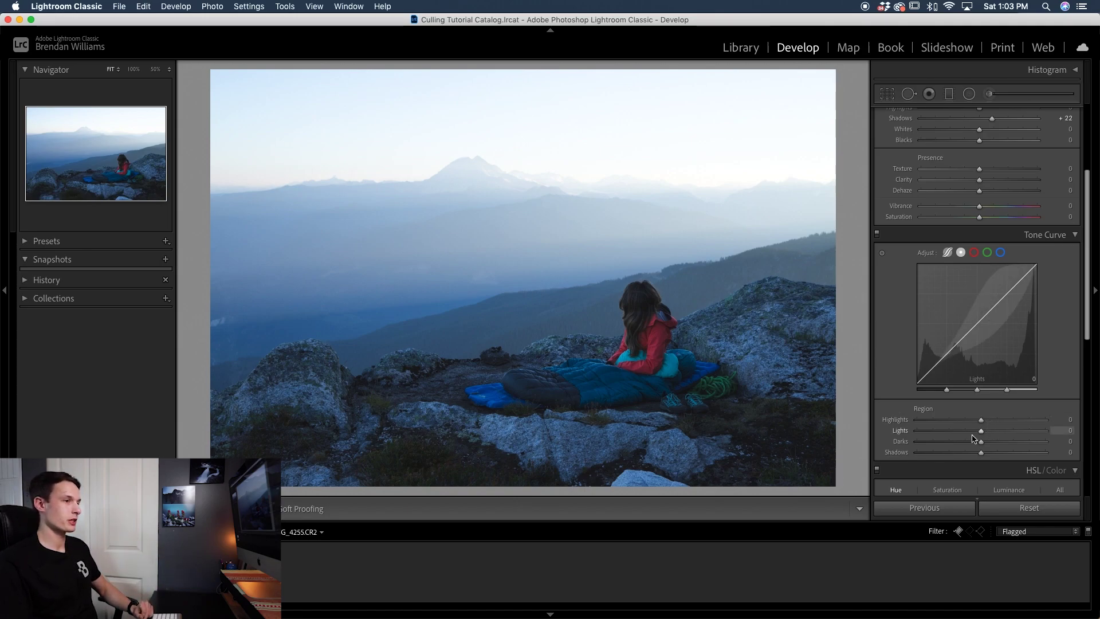
pyautogui.moveTo(982, 433); pyautogui.dragTo(985, 421)
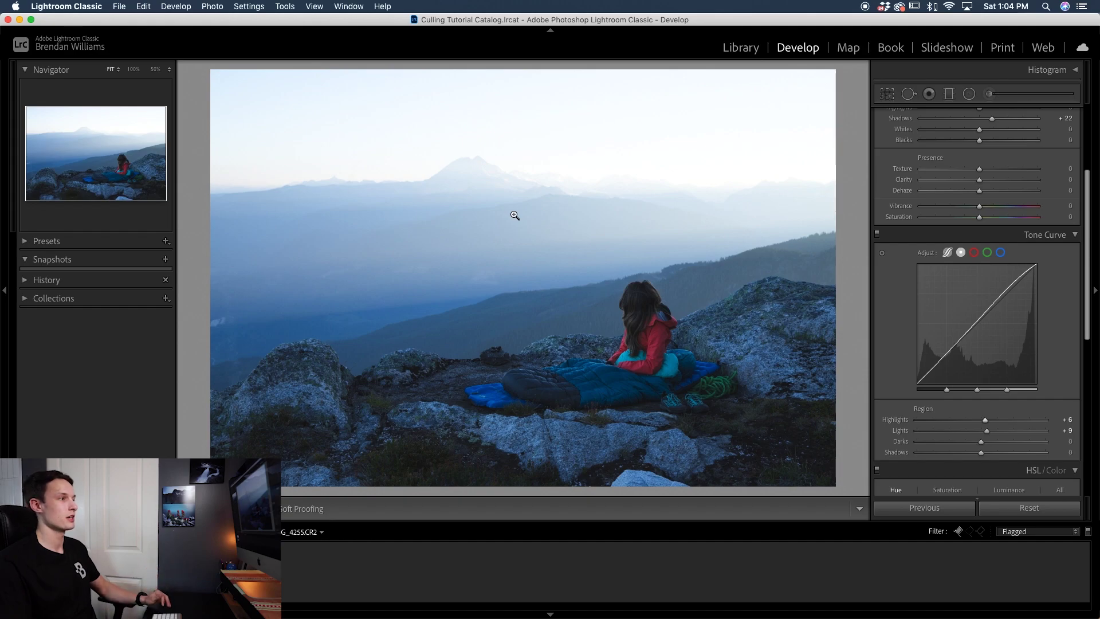
pyautogui.moveTo(986, 421)
pyautogui.mouseDown()
pyautogui.moveTo(1014, 422)
pyautogui.moveTo(991, 424)
pyautogui.mouseUp()
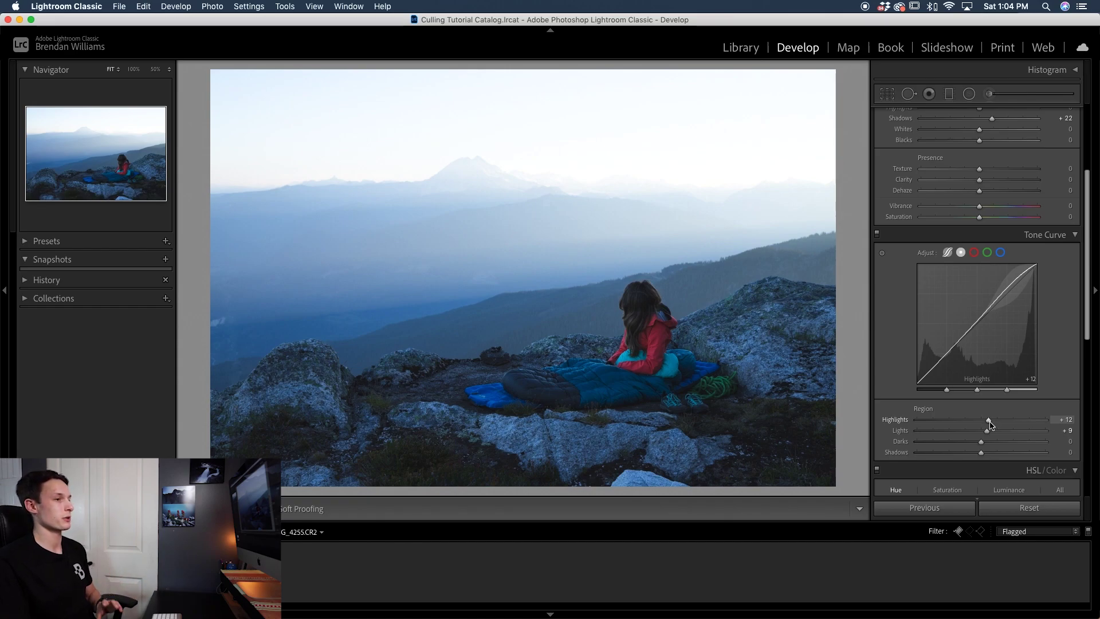
pyautogui.moveTo(991, 424); pyautogui.dragTo(987, 426)
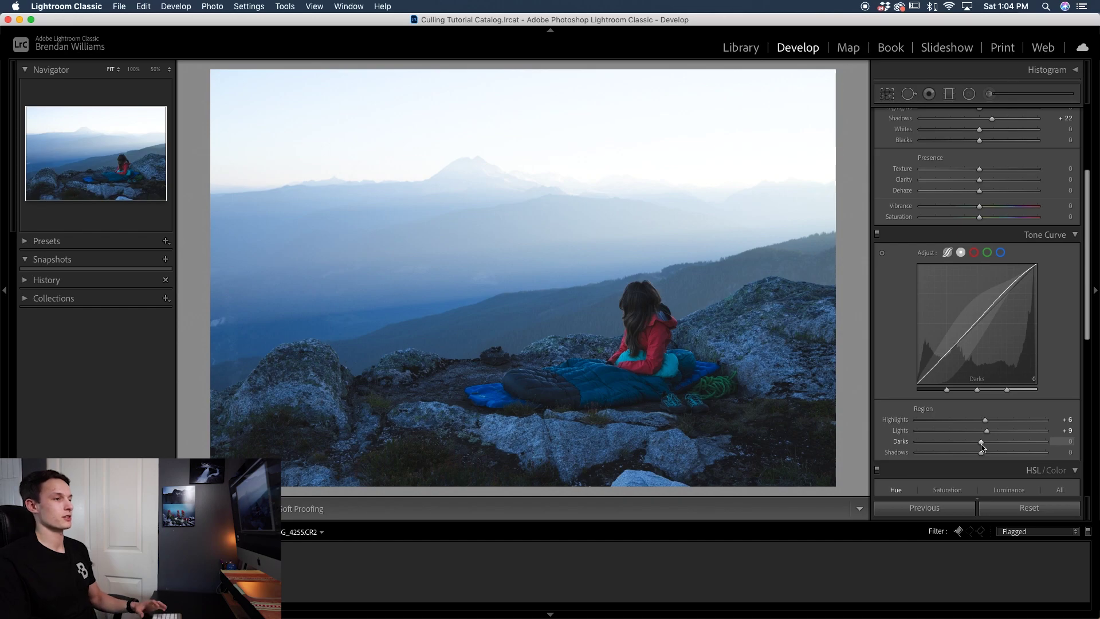
# Step: Set the parametric curve's Darks to +43 and Shadows to -9, and compare the photo with the tone curve off and on
pyautogui.moveTo(981, 445); pyautogui.dragTo(1001, 444)
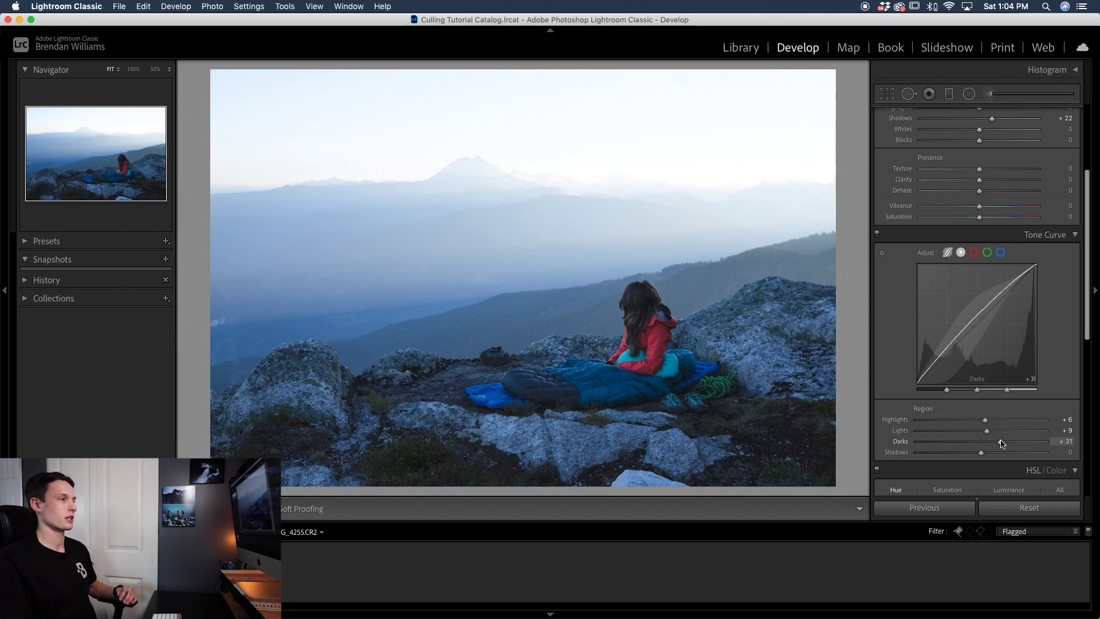
pyautogui.moveTo(1001, 444); pyautogui.dragTo(1011, 445)
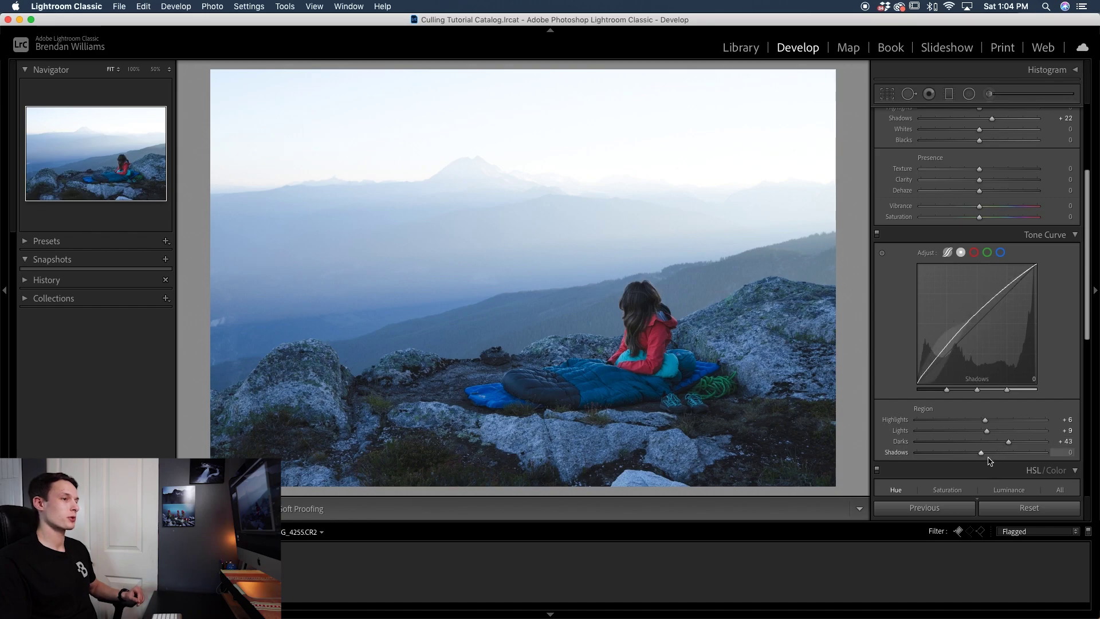
pyautogui.moveTo(981, 455); pyautogui.dragTo(976, 455)
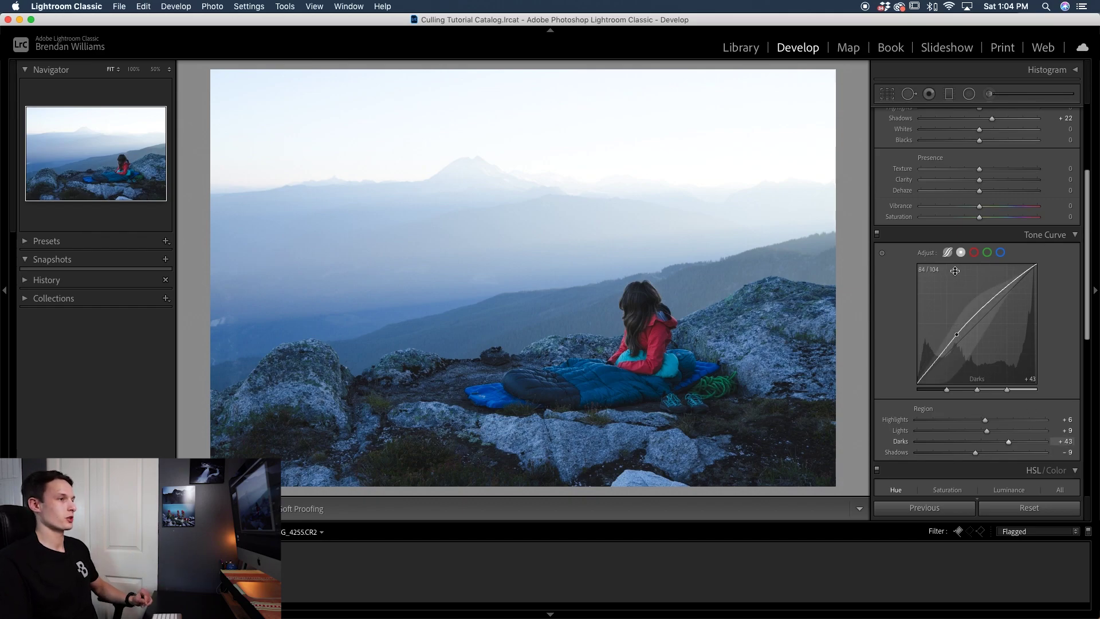
pyautogui.click(877, 235)
pyautogui.click(876, 235)
pyautogui.click(877, 235)
pyautogui.click(877, 234)
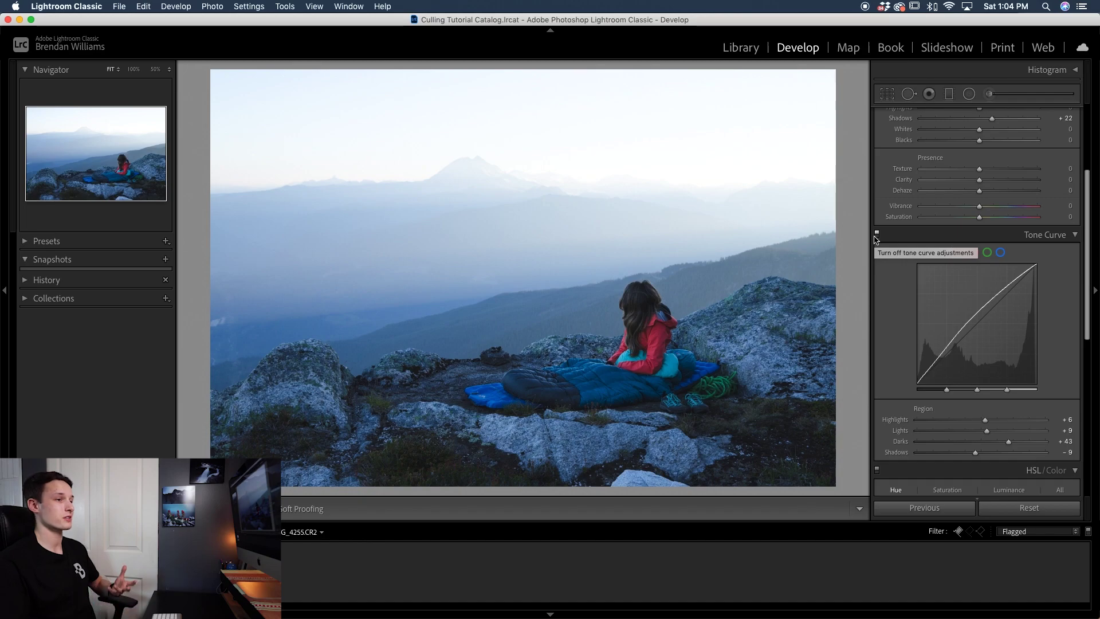
# Step: Reduce the HSL saturation of the blue valley haze with the targeted adjustment tool, bringing Blue to -31 and Purple to -4
pyautogui.scroll(-3, 1021, 370)
pyautogui.scroll(-2, 1021, 369)
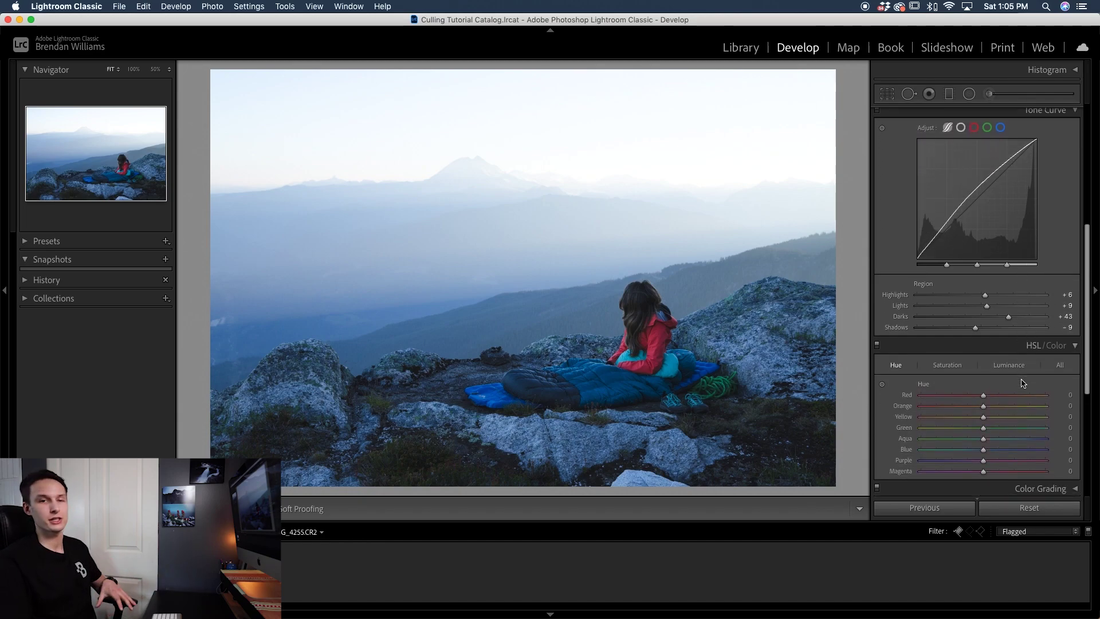
pyautogui.click(950, 366)
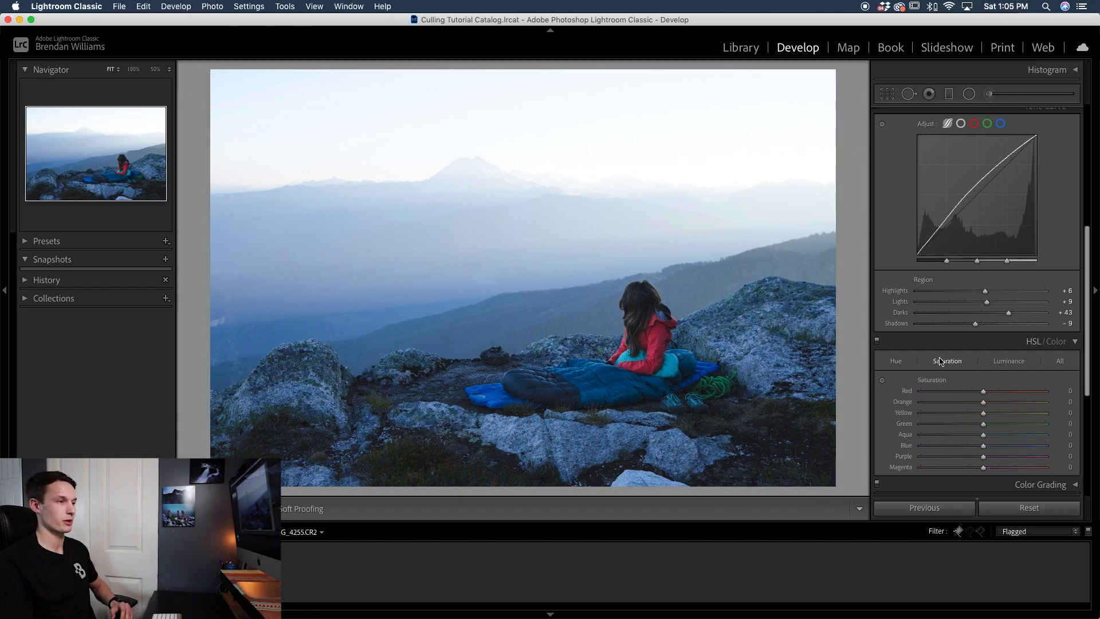
pyautogui.scroll(-1, 963, 378)
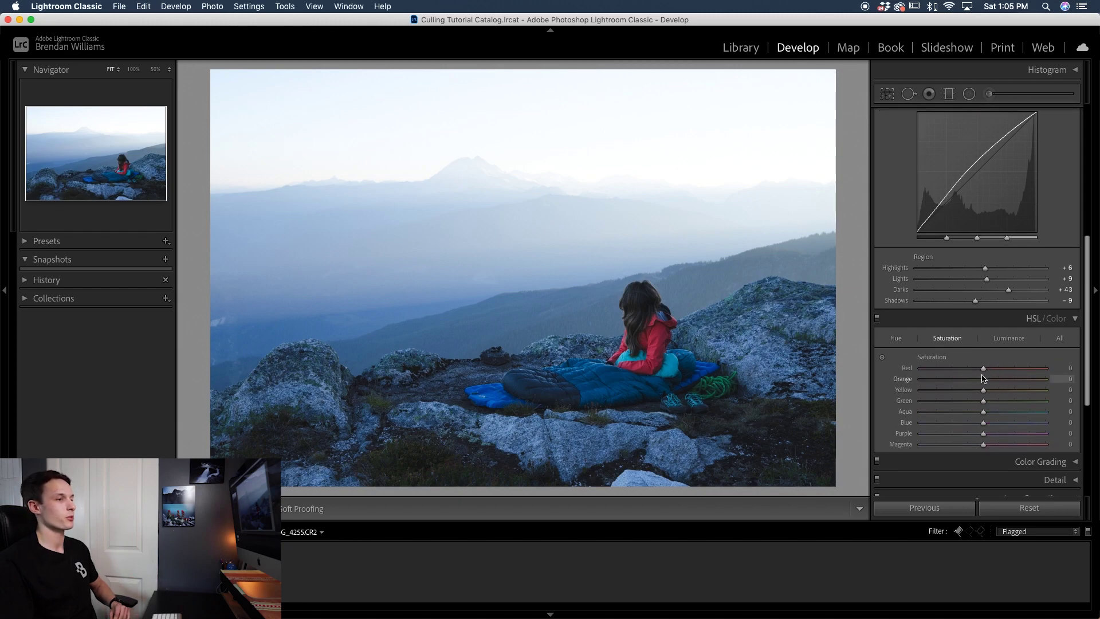
pyautogui.click(882, 358)
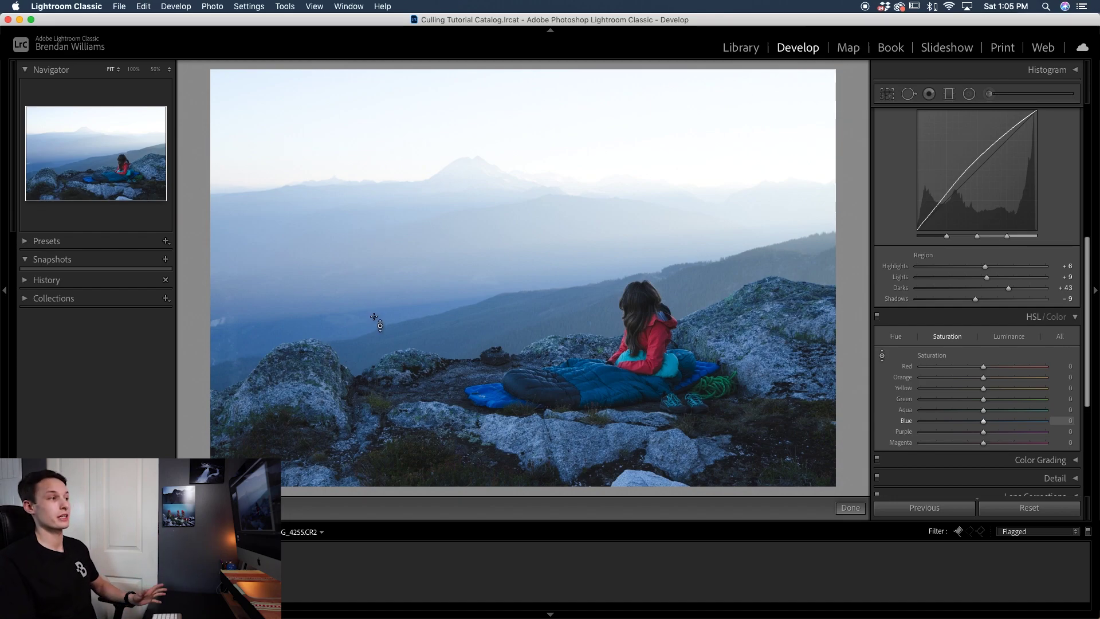
pyautogui.moveTo(373, 317)
pyautogui.mouseDown()
pyautogui.moveTo(373, 358)
pyautogui.moveTo(374, 298)
pyautogui.mouseUp()
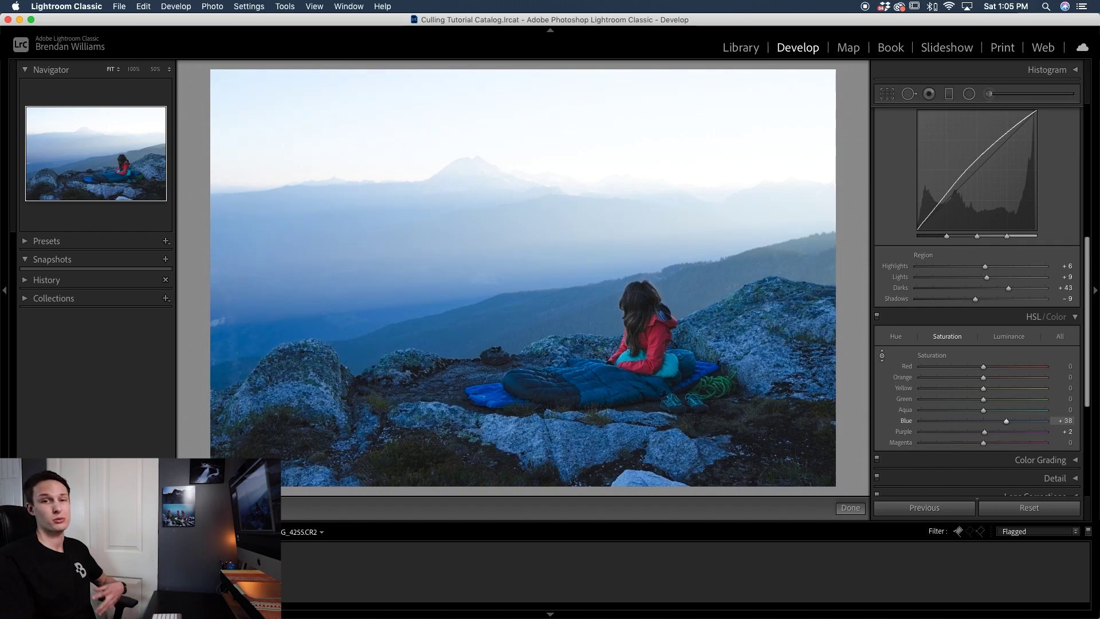
pyautogui.moveTo(344, 258); pyautogui.dragTo(343, 300)
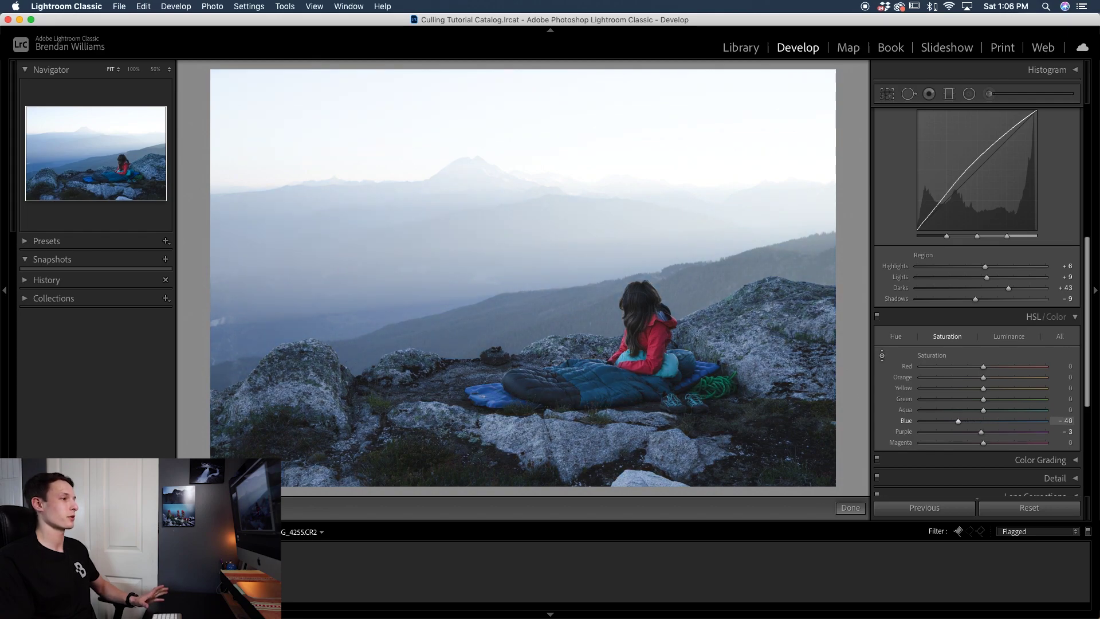
pyautogui.moveTo(343, 300); pyautogui.dragTo(344, 294)
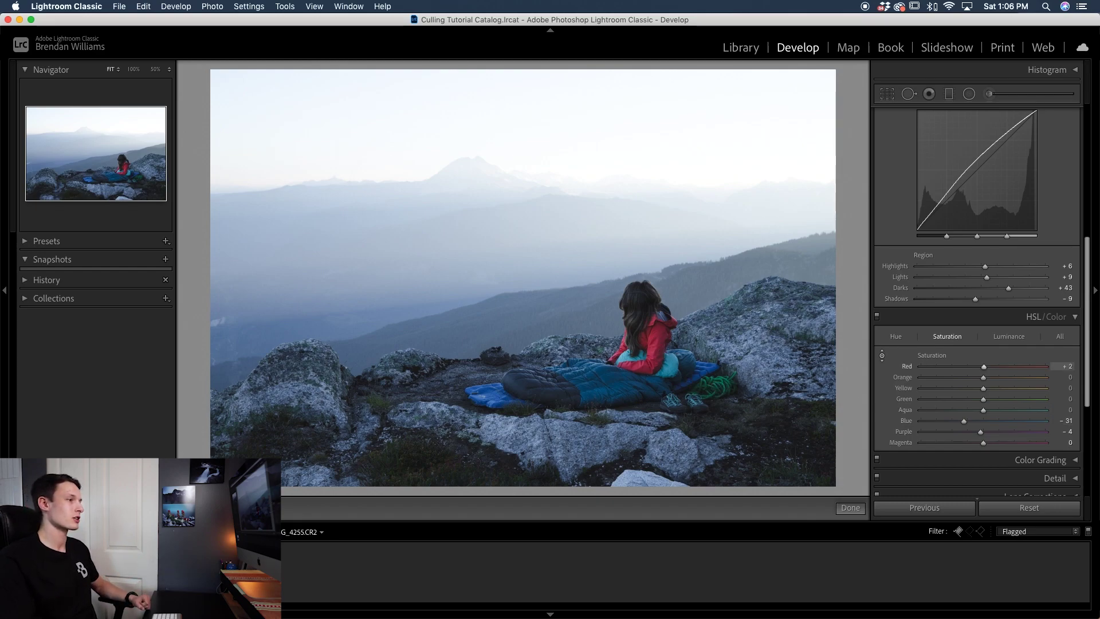
# Step: Target the jacket and rope to set saturation to Red +15, Magenta +3, Aqua +9 and Blue -28, and compare HSL off and on
pyautogui.moveTo(667, 366); pyautogui.dragTo(667, 350)
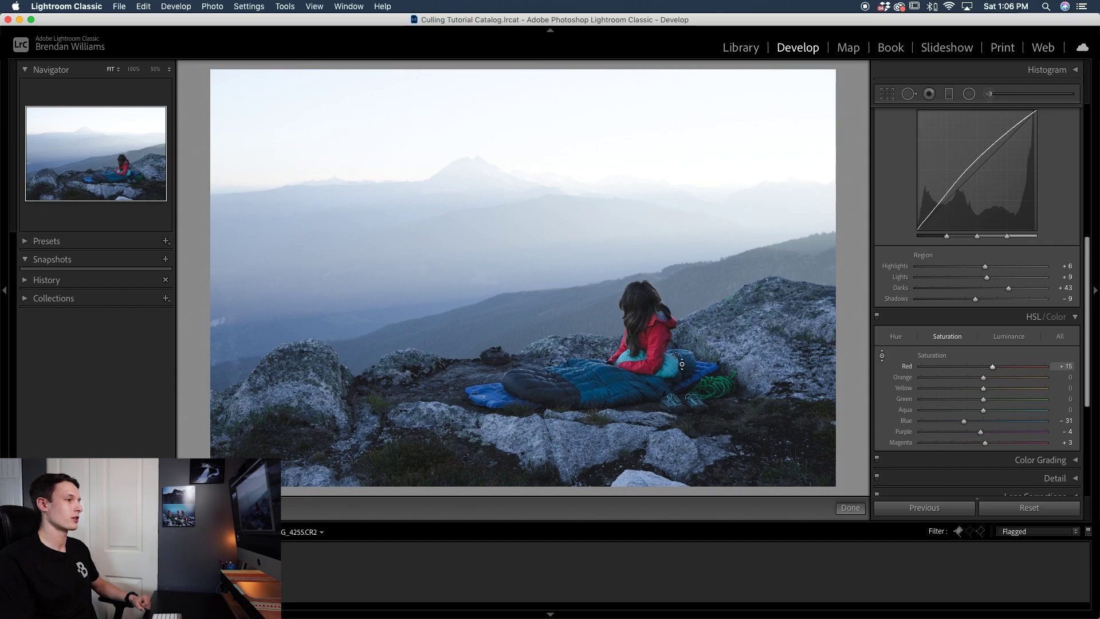
pyautogui.moveTo(725, 394); pyautogui.dragTo(725, 391)
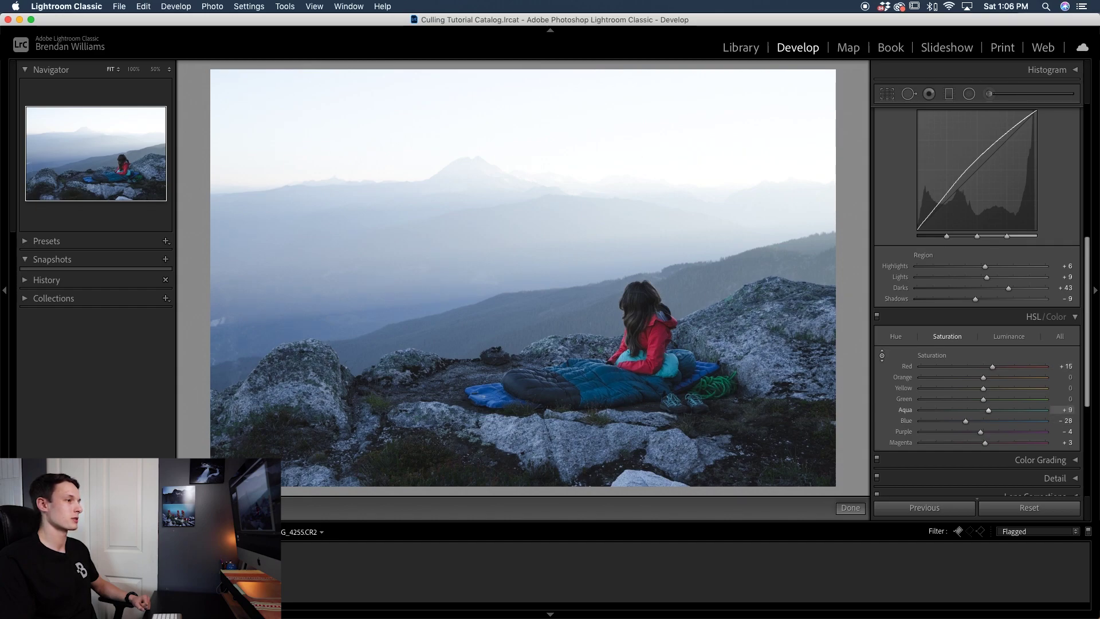
pyautogui.click(877, 321)
pyautogui.click(877, 321)
pyautogui.click(877, 321)
pyautogui.click(877, 321)
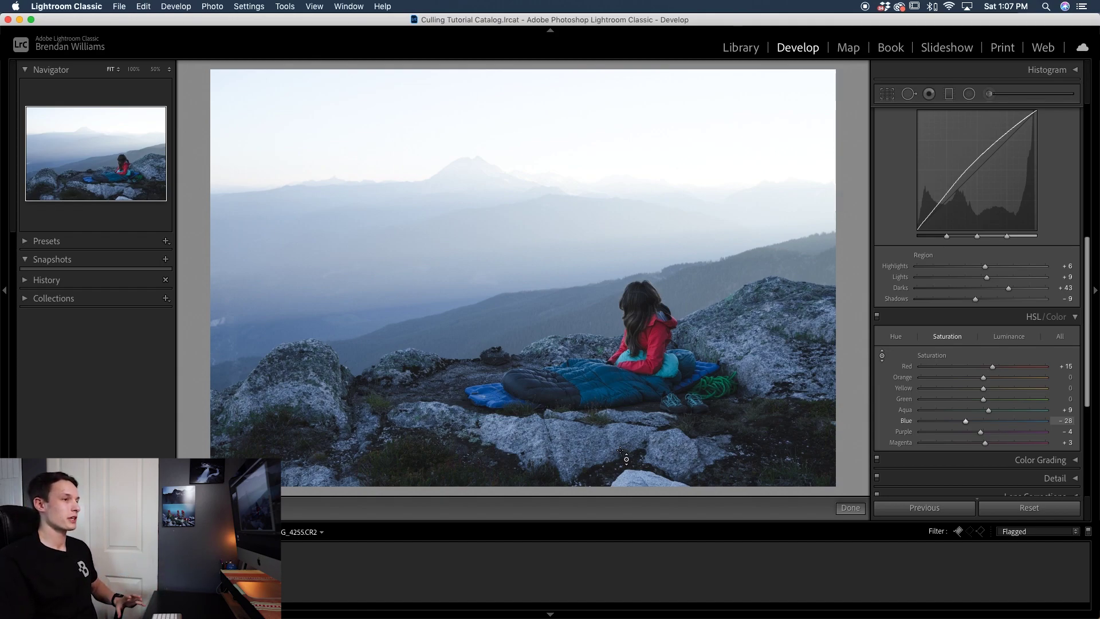
# Step: Brighten the valley and jacket with targeted HSL luminance adjustments of Blue +19, Purple +1, Red +20 and Magenta +3
pyautogui.click(1009, 335)
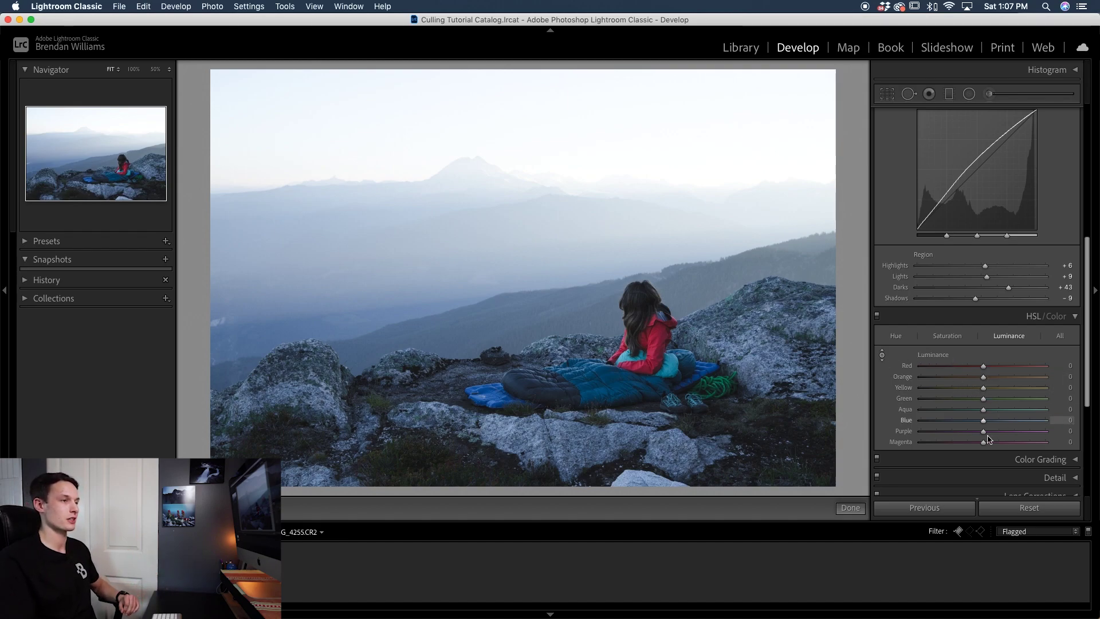
pyautogui.click(882, 356)
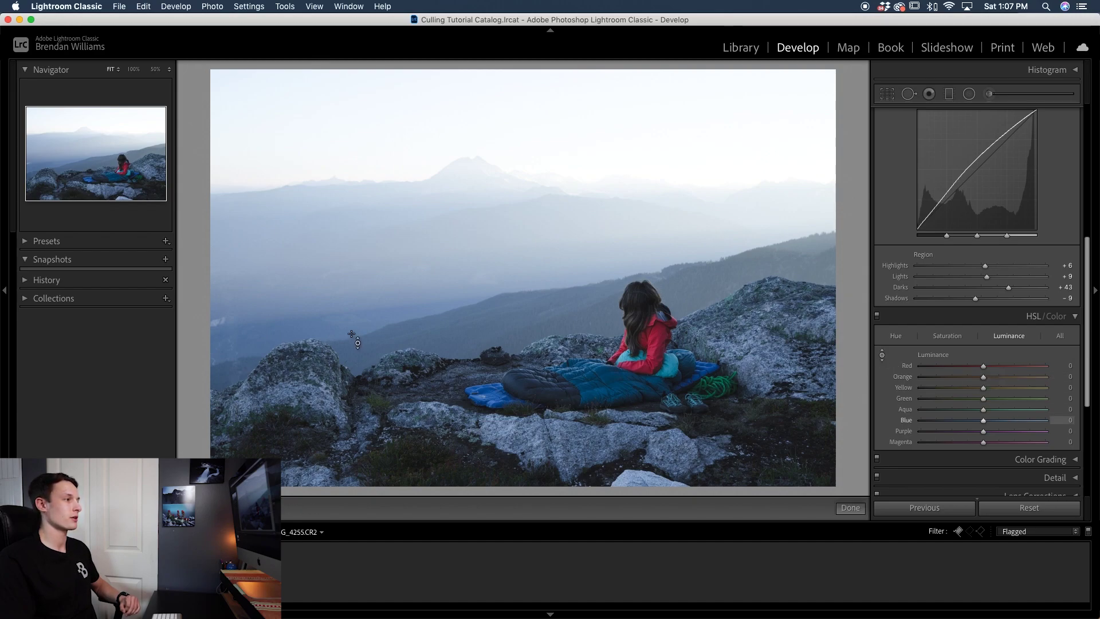
pyautogui.moveTo(373, 325); pyautogui.dragTo(374, 307)
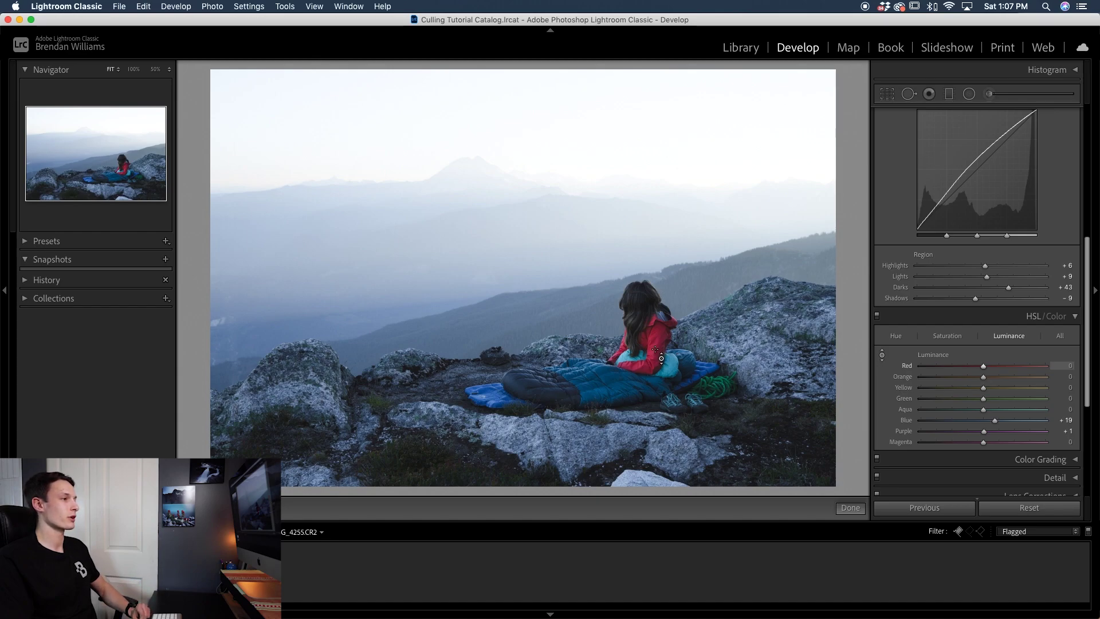
pyautogui.moveTo(661, 358); pyautogui.dragTo(661, 347)
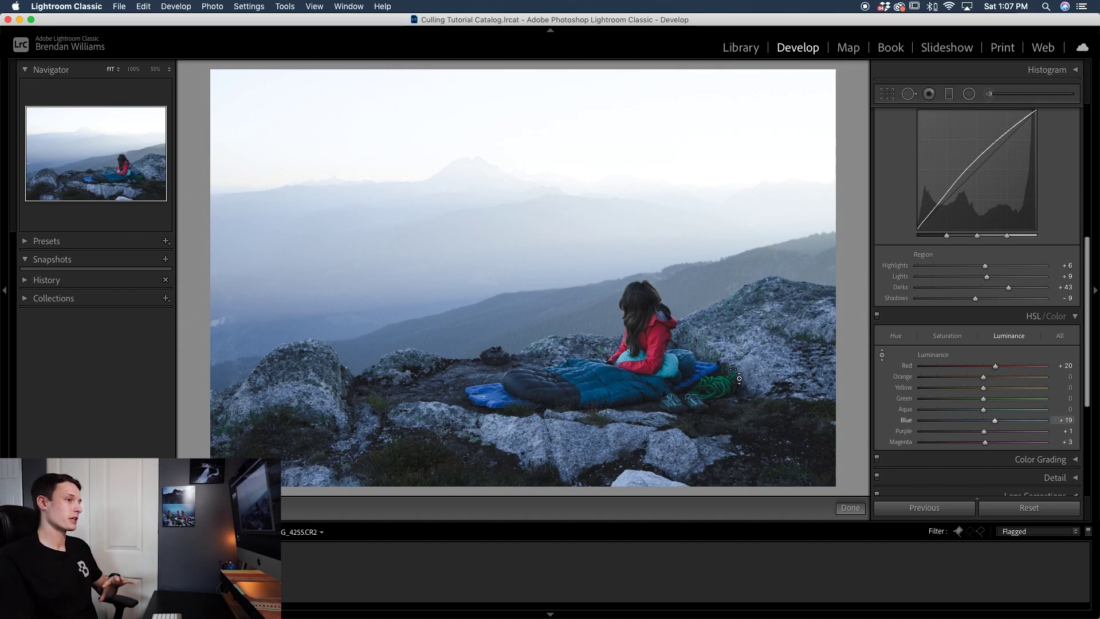
# Step: Shift the HSL hues of the valley haze and jacket with targeted adjustments of Blue -10, Purple -1 and Red +1
pyautogui.click(897, 337)
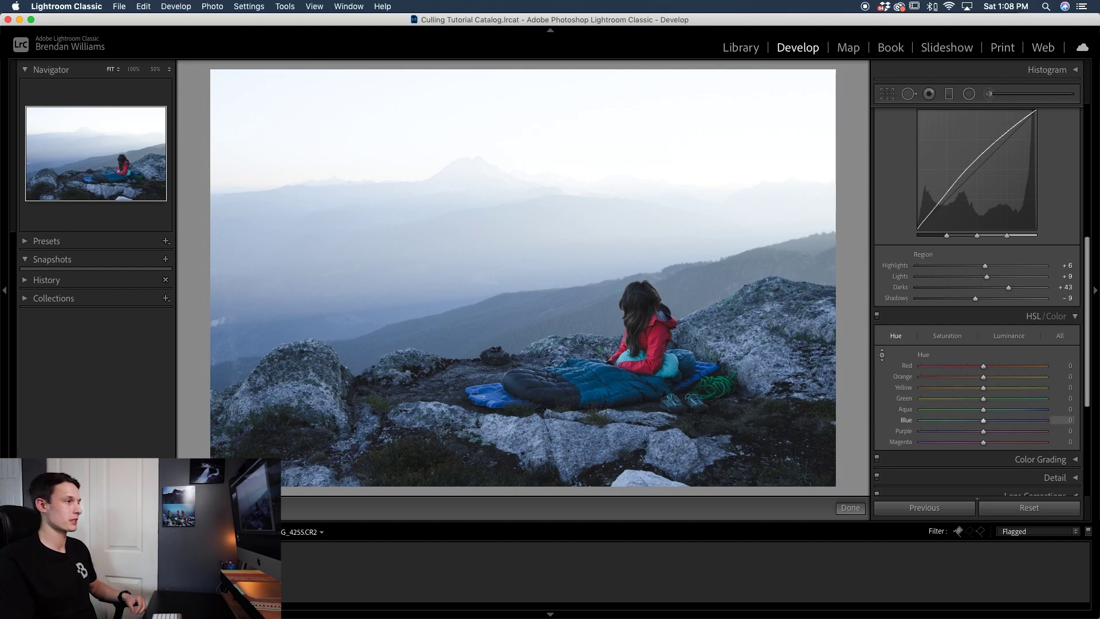
pyautogui.moveTo(401, 229); pyautogui.dragTo(401, 252)
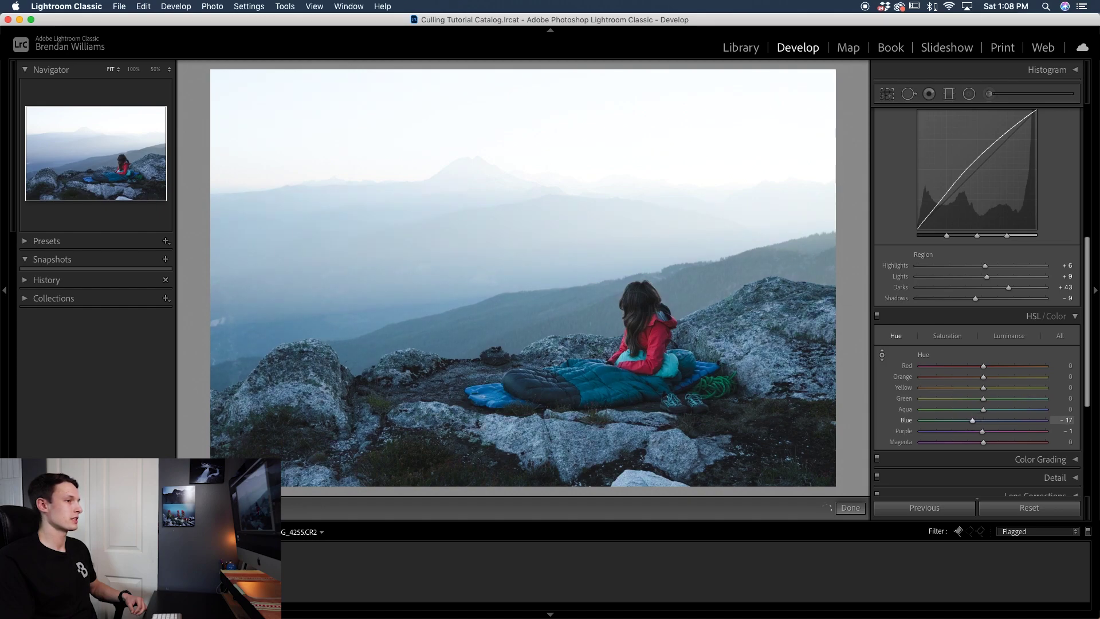
pyautogui.moveTo(628, 339); pyautogui.dragTo(628, 336)
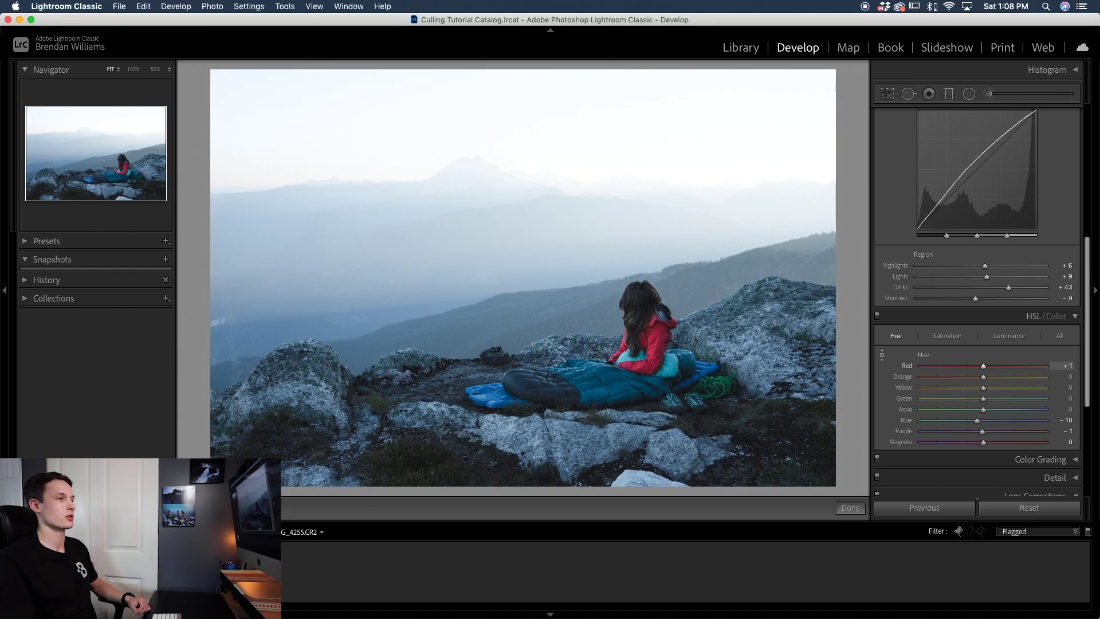
# Step: Recover the bright sky by lowering the basic Highlights to -42 and the Whites to -18
pyautogui.scroll(10, 977, 258)
pyautogui.moveTo(982, 257); pyautogui.dragTo(964, 278)
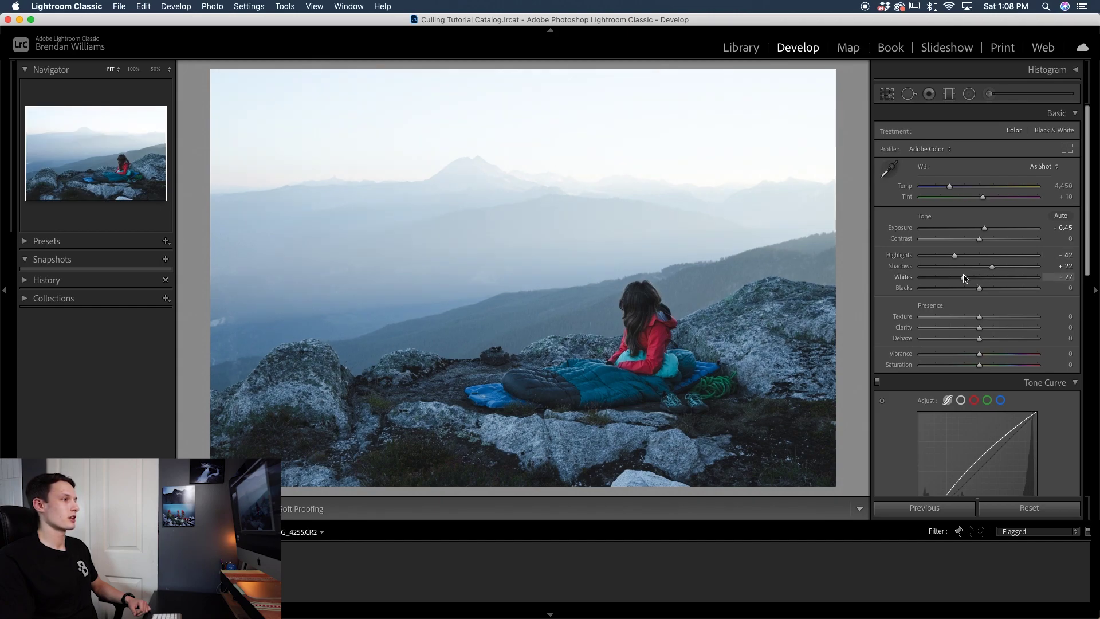
pyautogui.moveTo(964, 278); pyautogui.dragTo(968, 278)
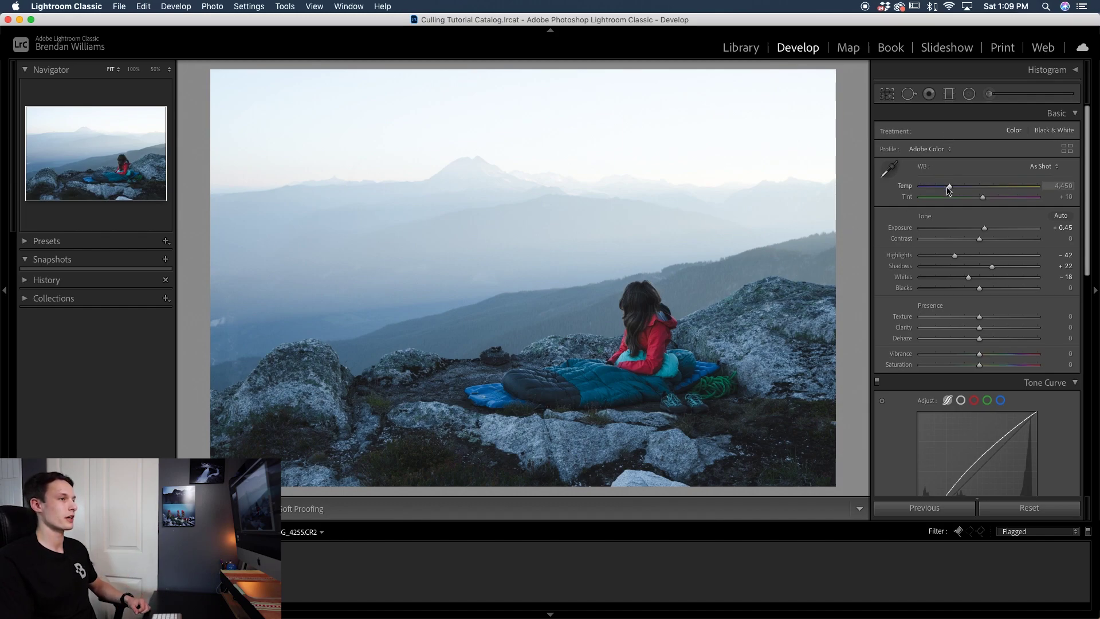
# Step: Warm the white balance to a temperature of 5,187 and compare the photo before and after editing
pyautogui.moveTo(948, 190); pyautogui.dragTo(963, 191)
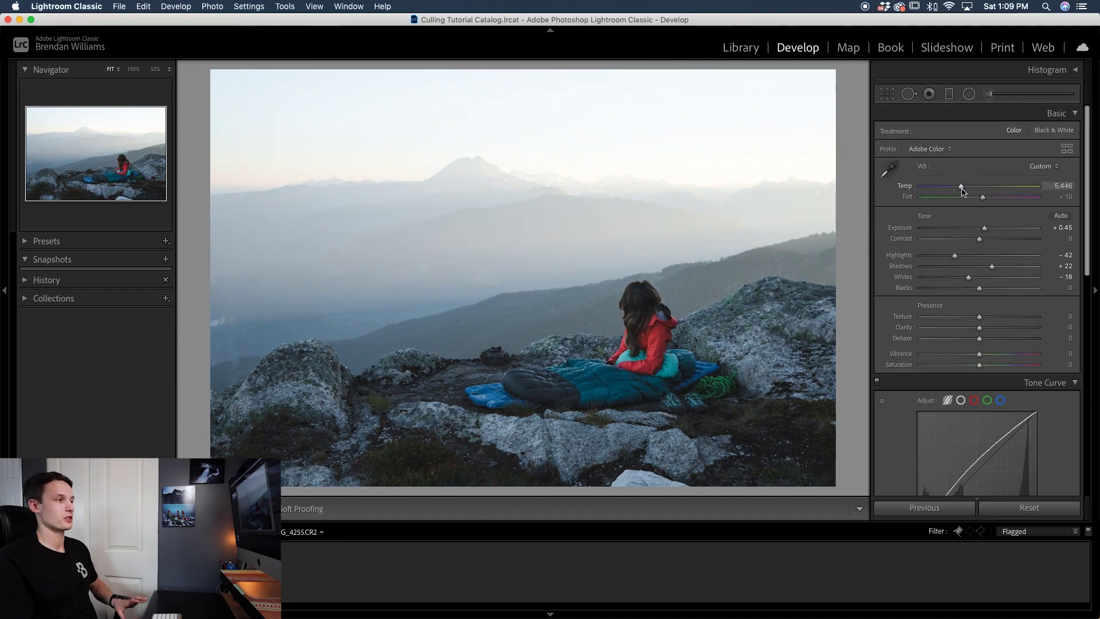
pyautogui.moveTo(963, 191); pyautogui.dragTo(959, 190)
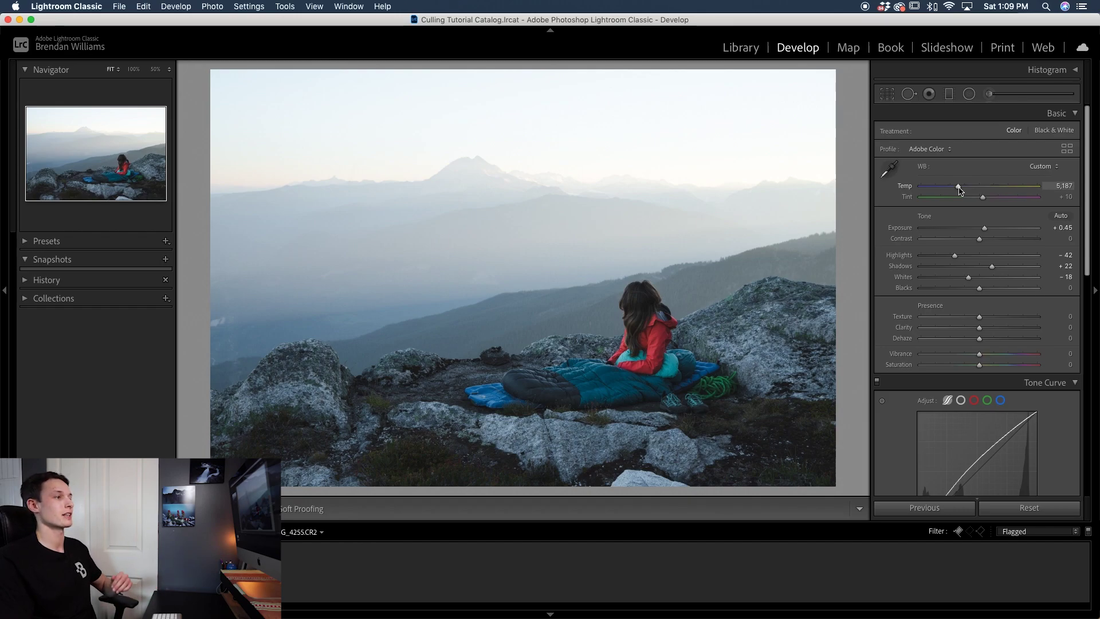
pyautogui.moveTo(960, 190); pyautogui.dragTo(958, 190)
pyautogui.hotkey('alt', 'y')
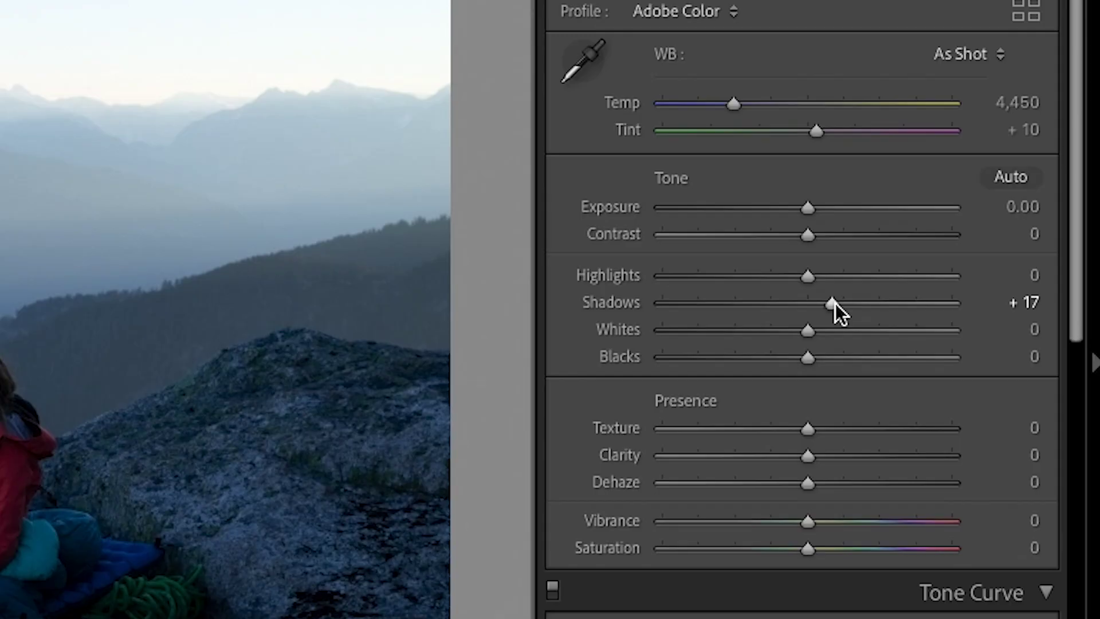
# Step: Set the mountain photo's basic Shadows to +22 and raise its Exposure to +0.45
pyautogui.moveTo(835, 303); pyautogui.dragTo(839, 304)
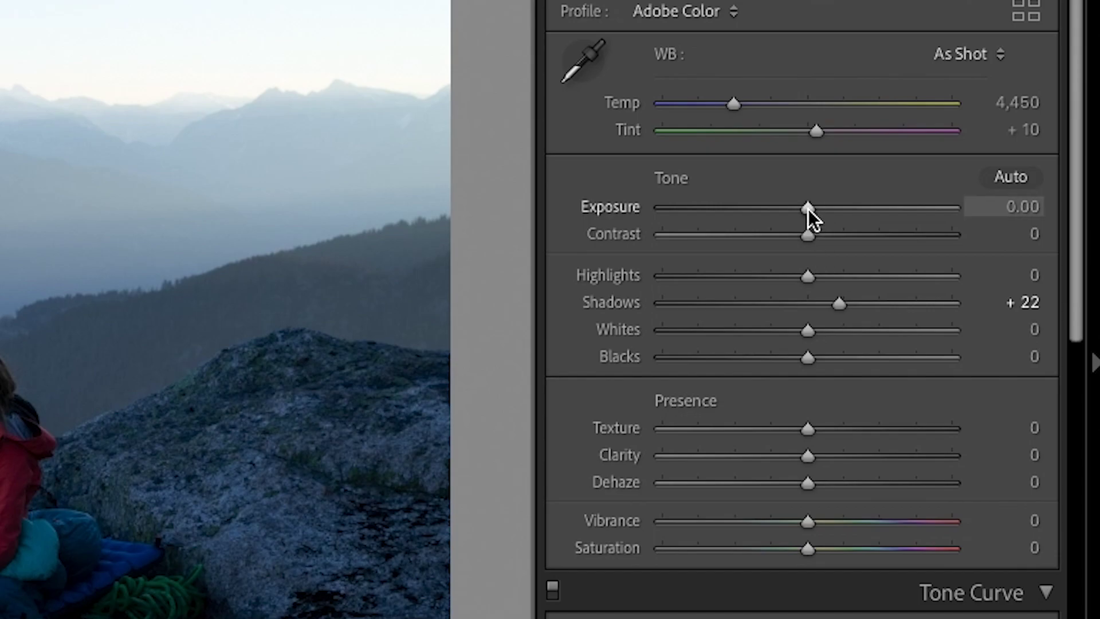
pyautogui.moveTo(808, 209); pyautogui.dragTo(823, 208)
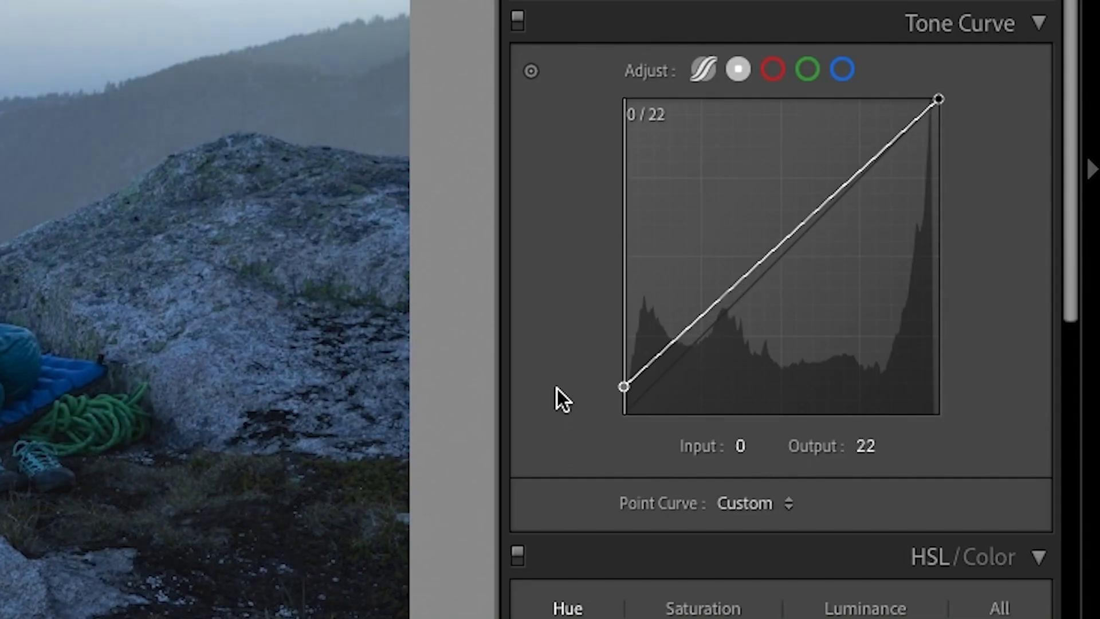
# Step: Shape the point curve with a lifted black point, lowered shadows and raised midtones, and set the parametric curve's Highlights to +6
pyautogui.moveTo(556, 396); pyautogui.dragTo(590, 418)
pyautogui.click(700, 315)
pyautogui.moveTo(700, 314); pyautogui.dragTo(699, 330)
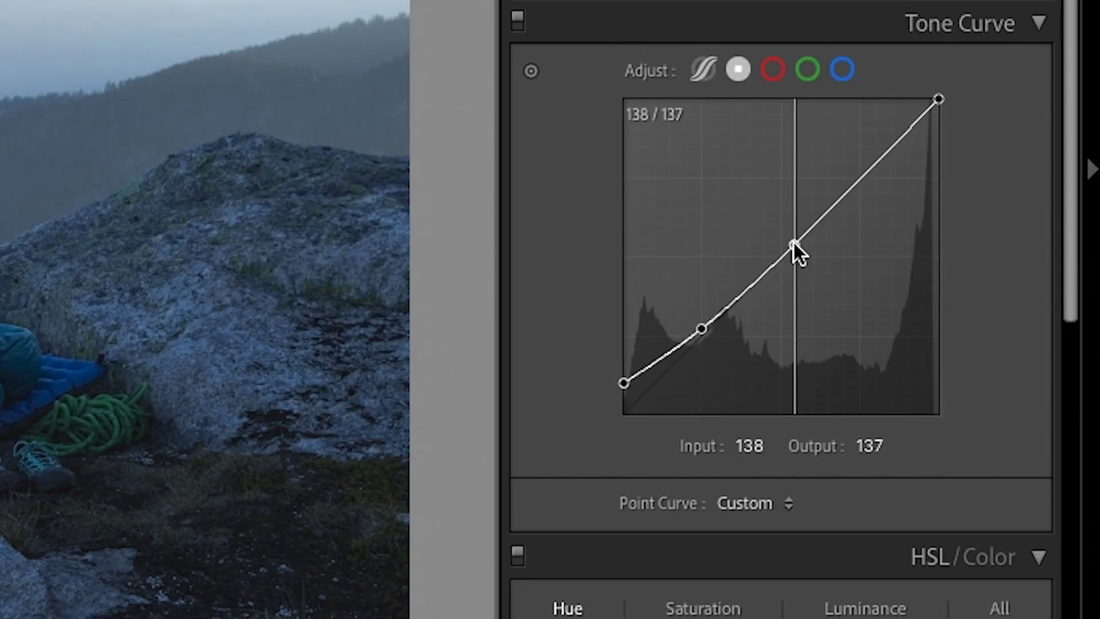
pyautogui.moveTo(793, 245); pyautogui.dragTo(790, 228)
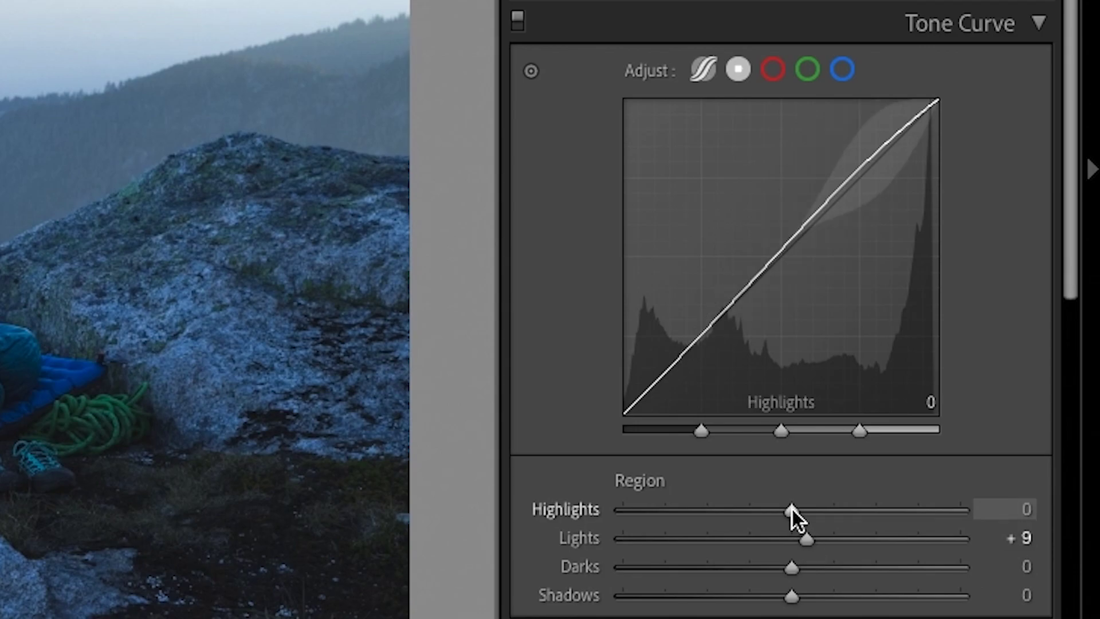
pyautogui.moveTo(792, 509); pyautogui.dragTo(803, 508)
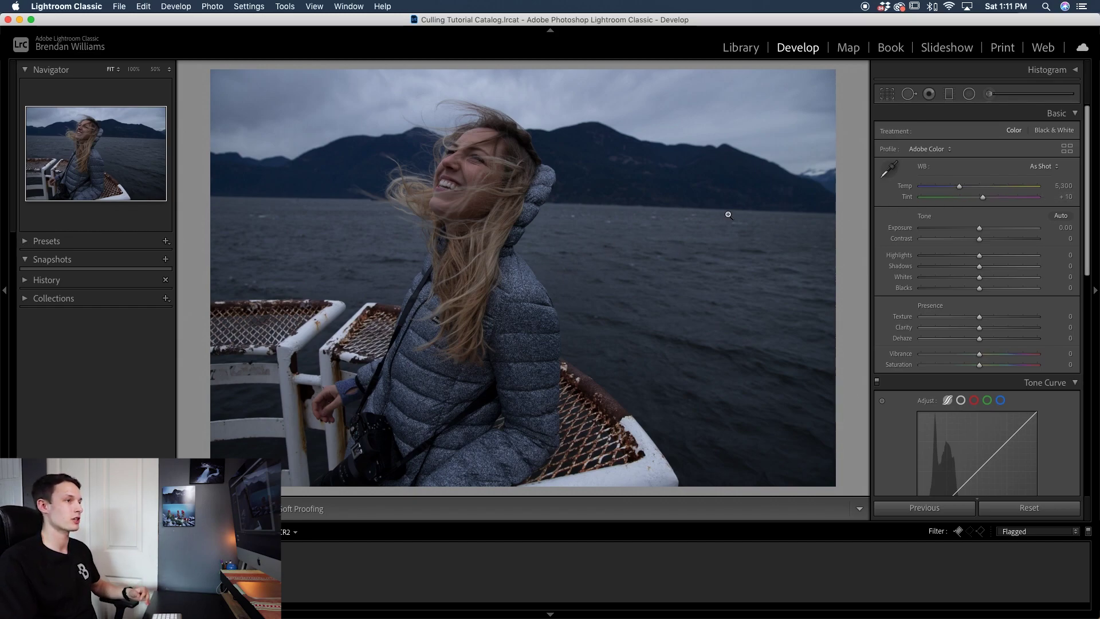
# Step: Brighten the boat portrait with an Exposure of +0.80 and Shadows of +20
pyautogui.moveTo(952, 234); pyautogui.dragTo(990, 269)
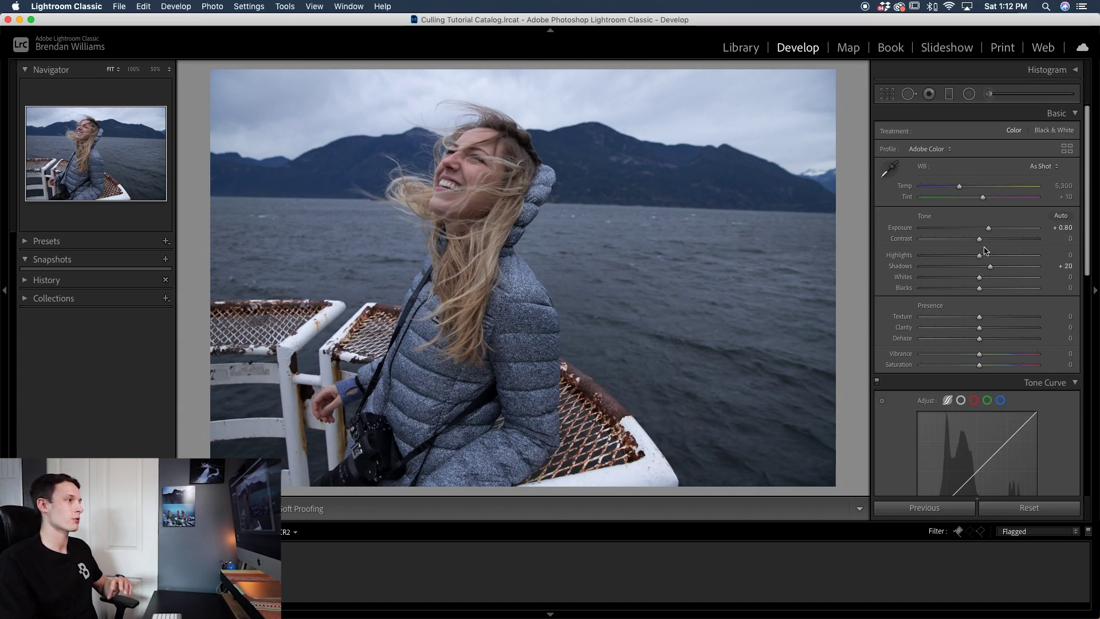
# Step: Lift the point curve's black point to output 19, anchor the shadows and the midtones at 128/128, and compare the tone curve off and on
pyautogui.scroll(-3, 980, 298)
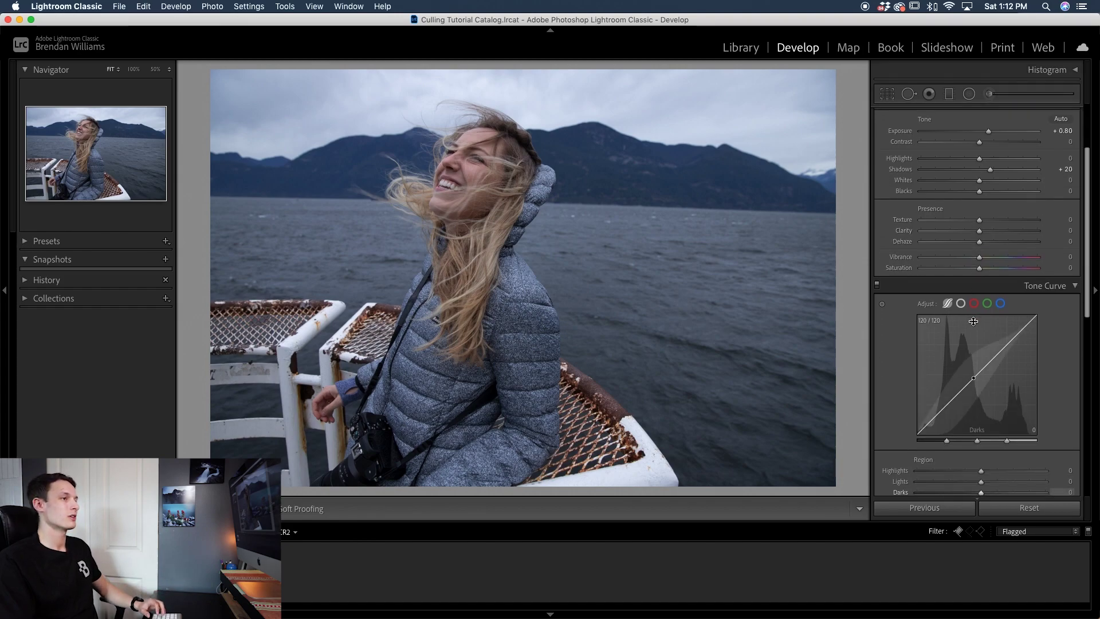
pyautogui.scroll(-2, 973, 321)
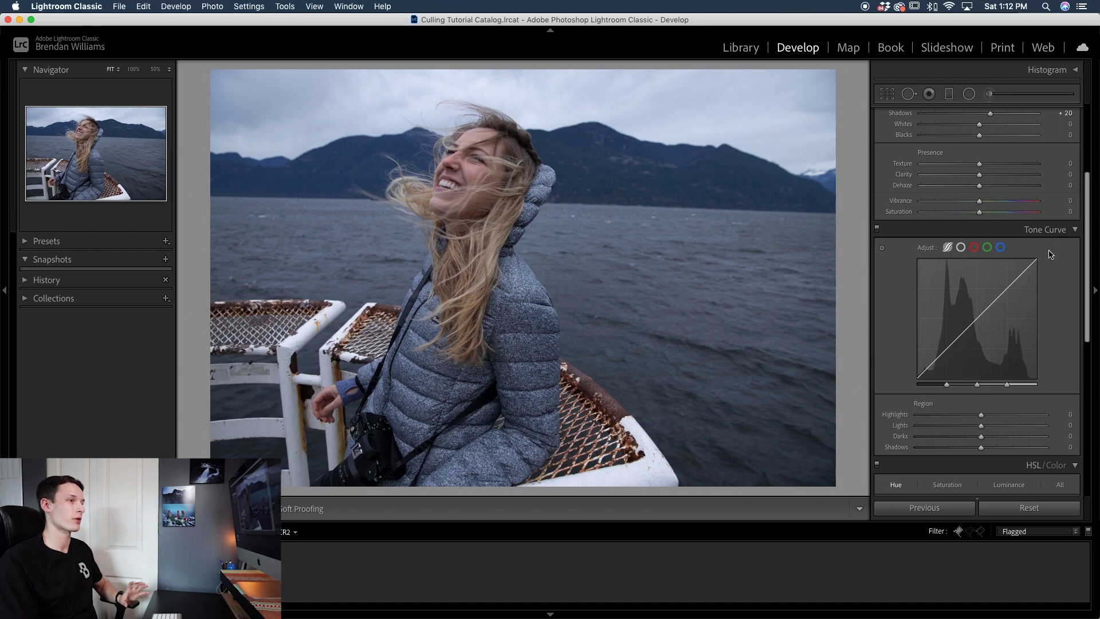
pyautogui.click(961, 247)
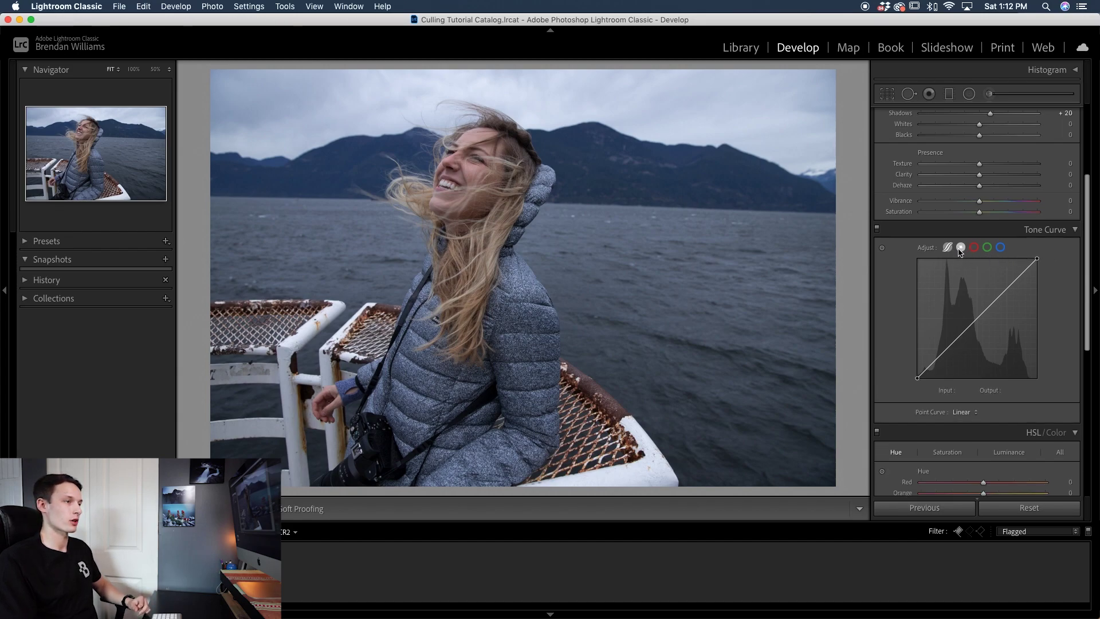
pyautogui.moveTo(917, 378); pyautogui.dragTo(915, 371)
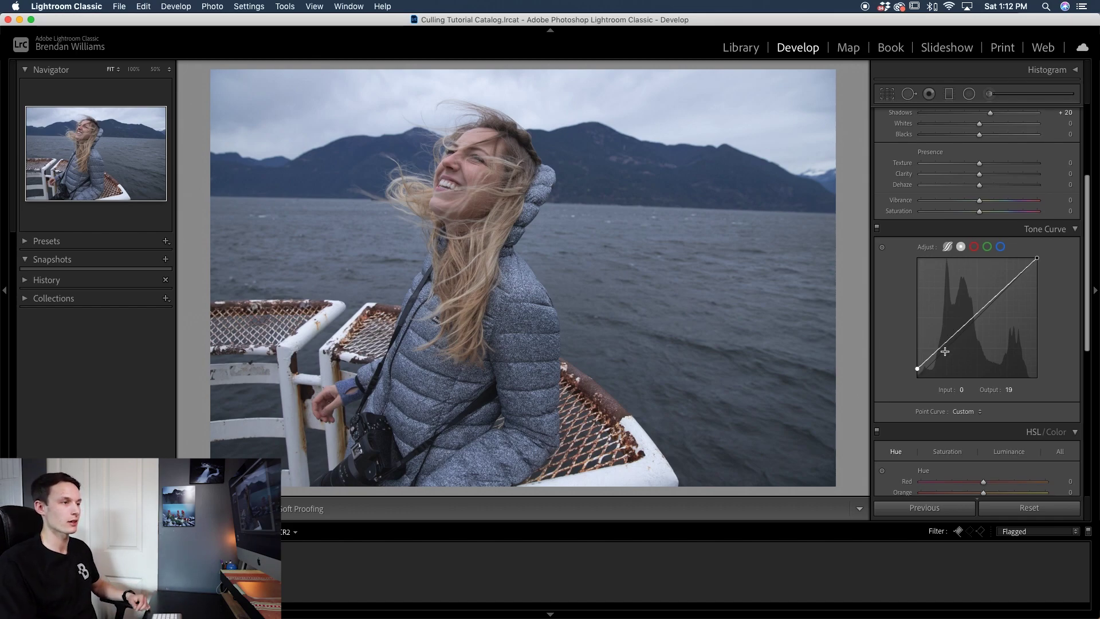
pyautogui.moveTo(945, 345); pyautogui.dragTo(978, 319)
pyautogui.click(978, 319)
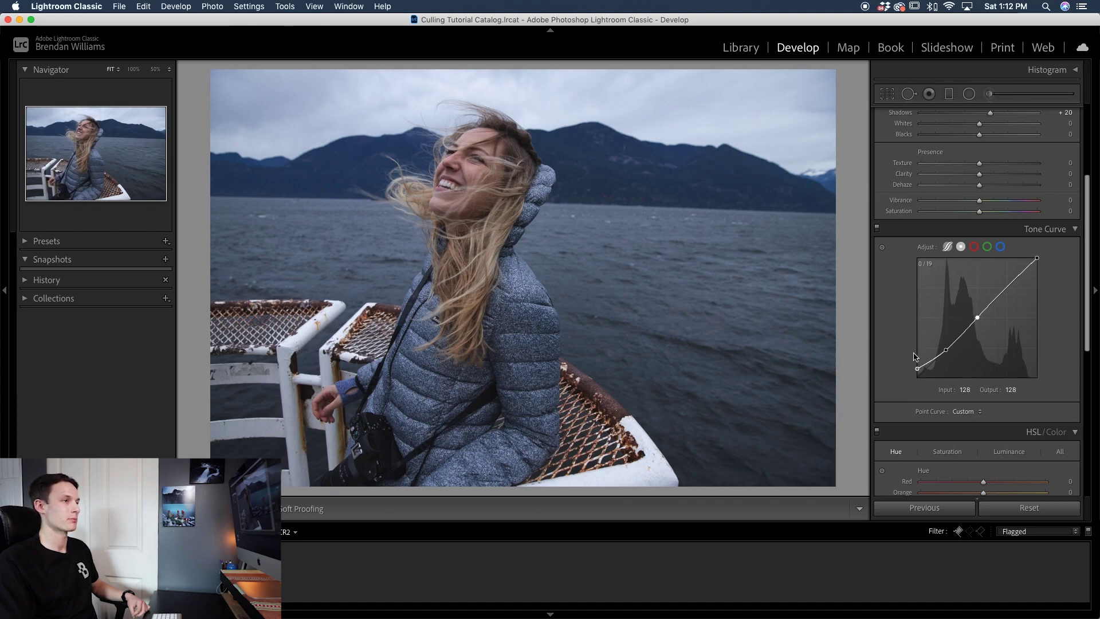
pyautogui.click(878, 228)
pyautogui.click(878, 228)
pyautogui.click(878, 228)
pyautogui.click(877, 228)
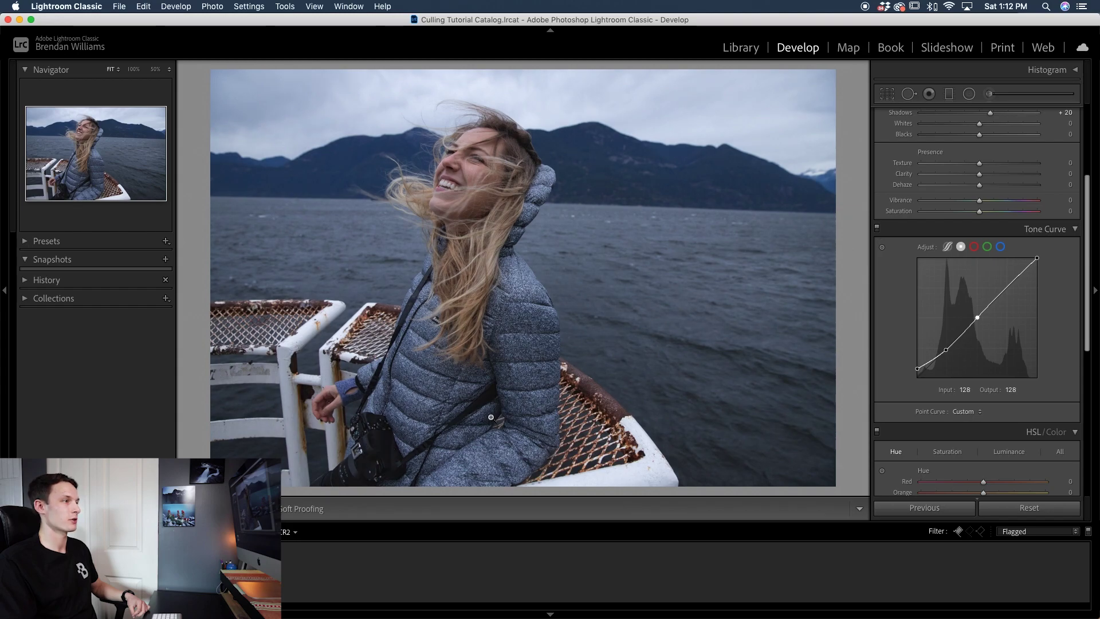
# Step: Set the portrait's parametric curve to Highlights +7, Lights +19, Darks +14 and Shadows -12
pyautogui.click(948, 247)
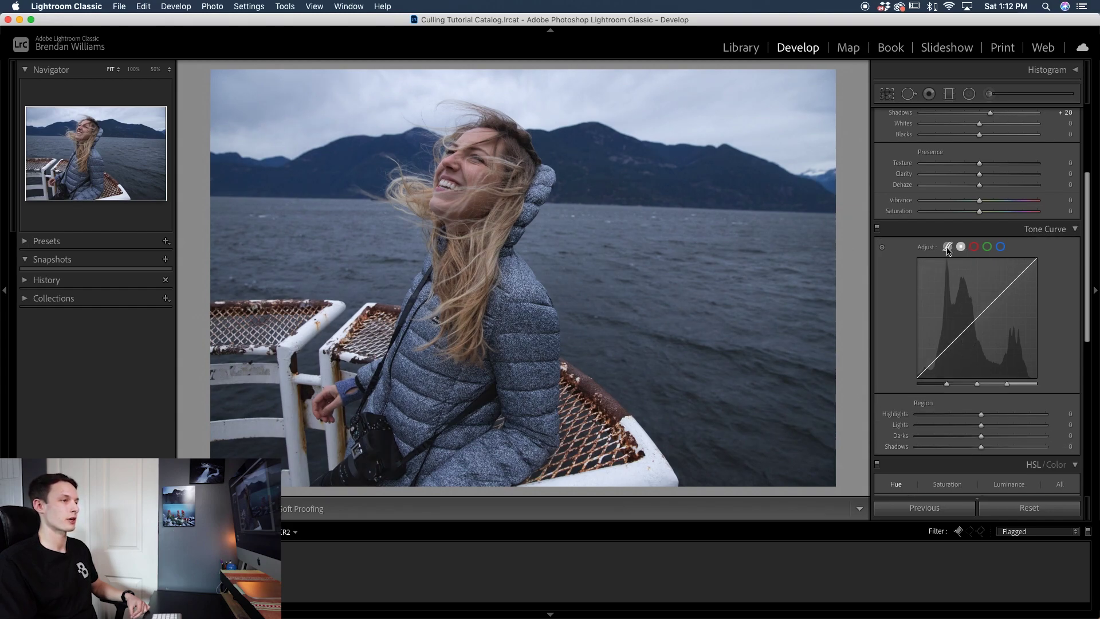
pyautogui.moveTo(981, 427)
pyautogui.mouseDown()
pyautogui.moveTo(995, 428)
pyautogui.moveTo(986, 414)
pyautogui.moveTo(991, 436)
pyautogui.mouseUp()
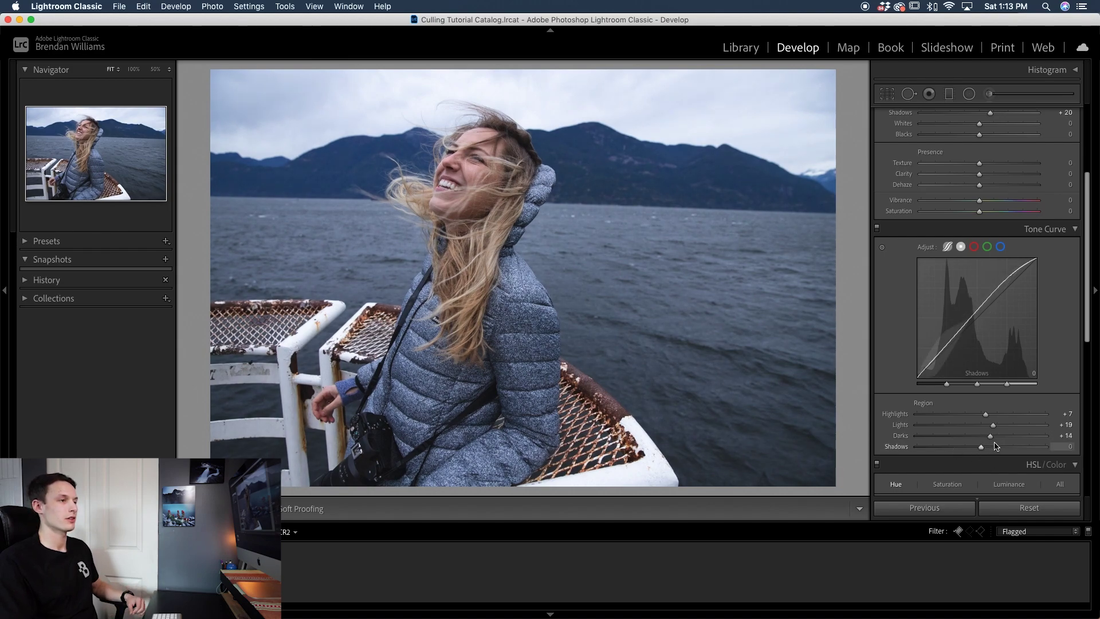
pyautogui.moveTo(981, 448); pyautogui.dragTo(973, 449)
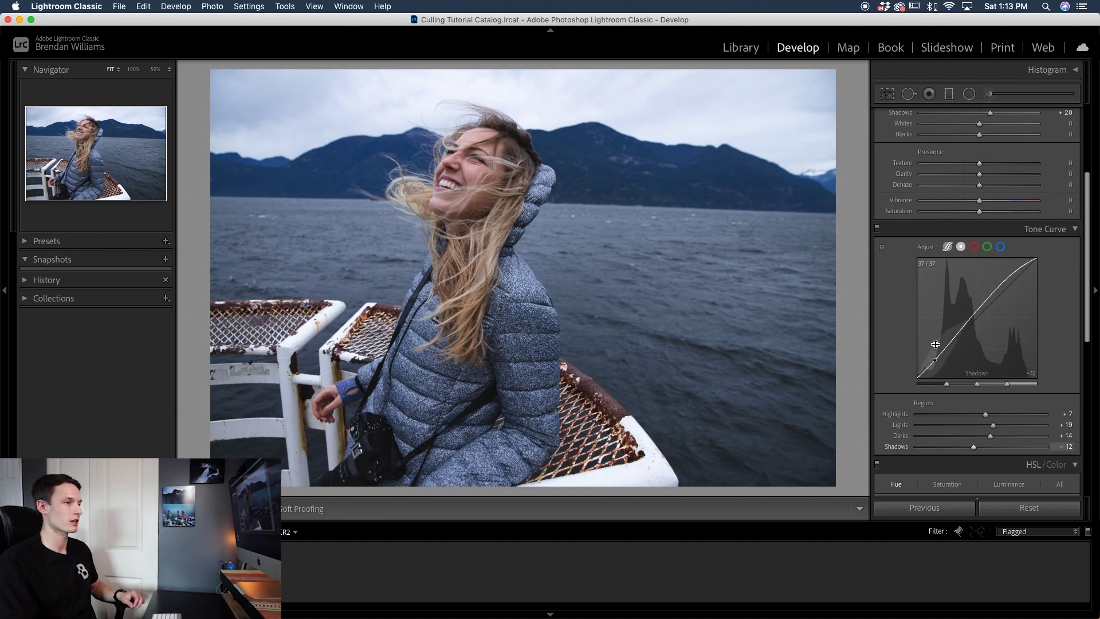
# Step: Activate the targeted adjustment tool for HSL saturation
pyautogui.scroll(-5, 945, 349)
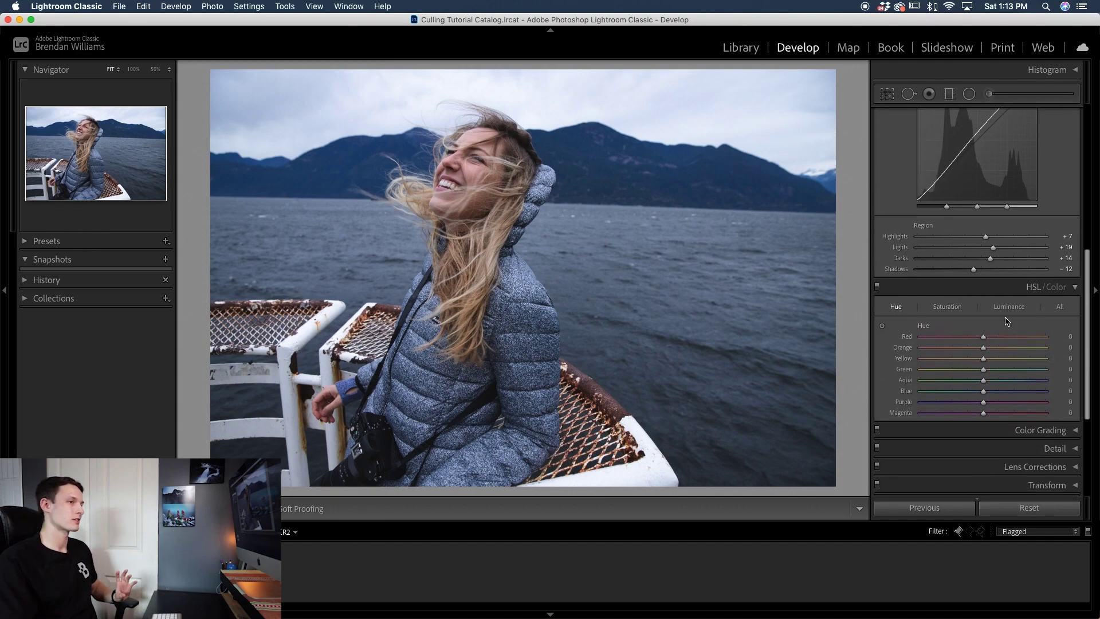
pyautogui.click(944, 308)
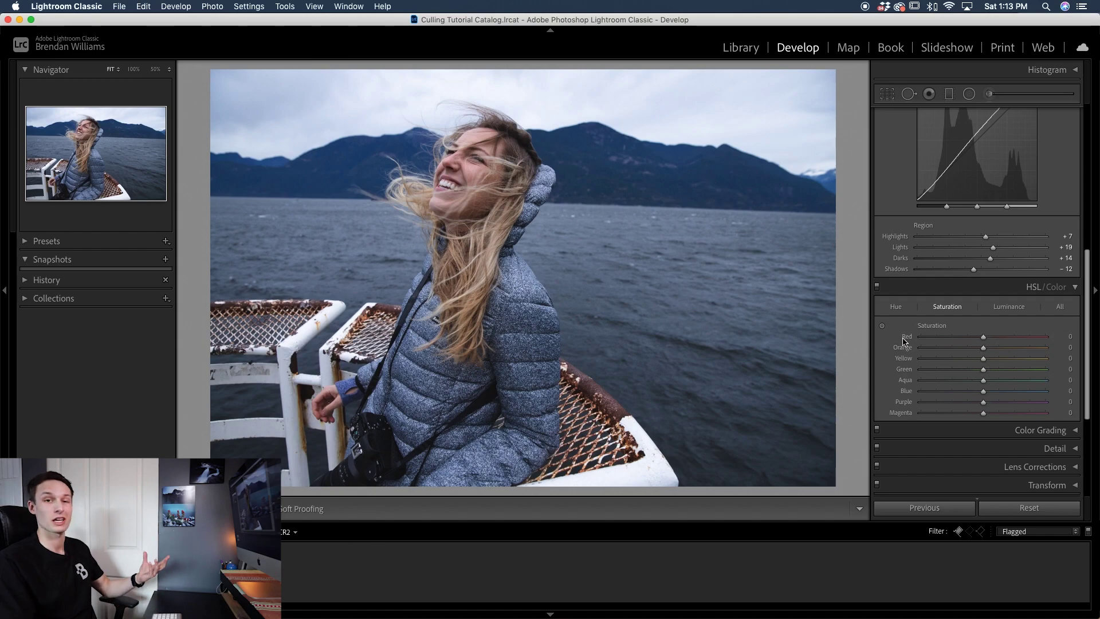
pyautogui.click(881, 327)
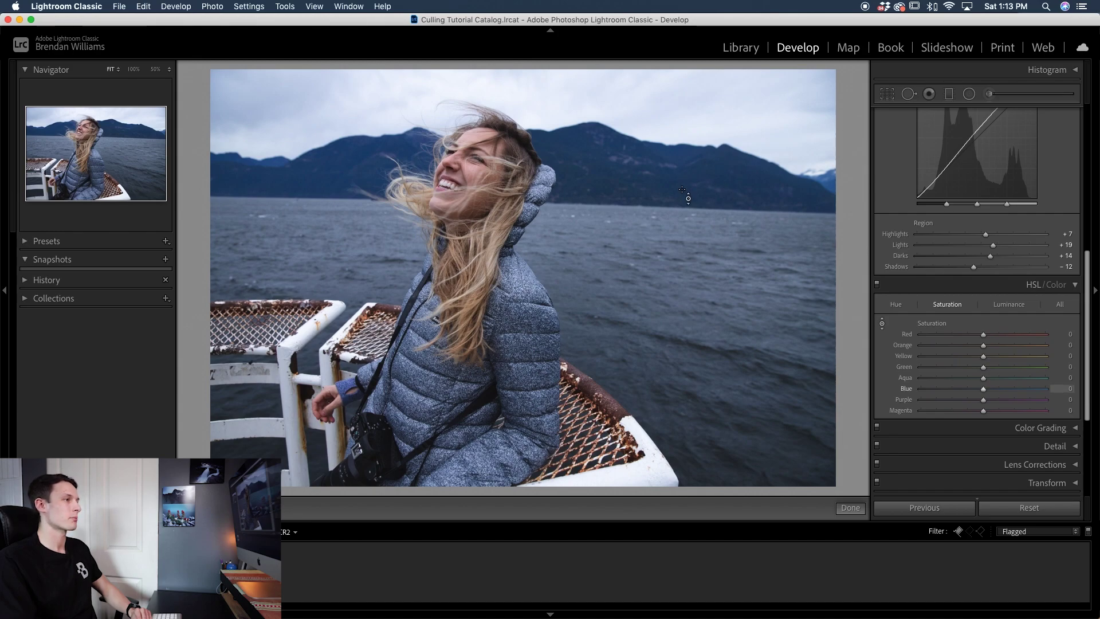
# Step: Try desaturating the water completely with Blue -100 and Purple -10, and undo the change
pyautogui.moveTo(630, 258); pyautogui.dragTo(630, 294)
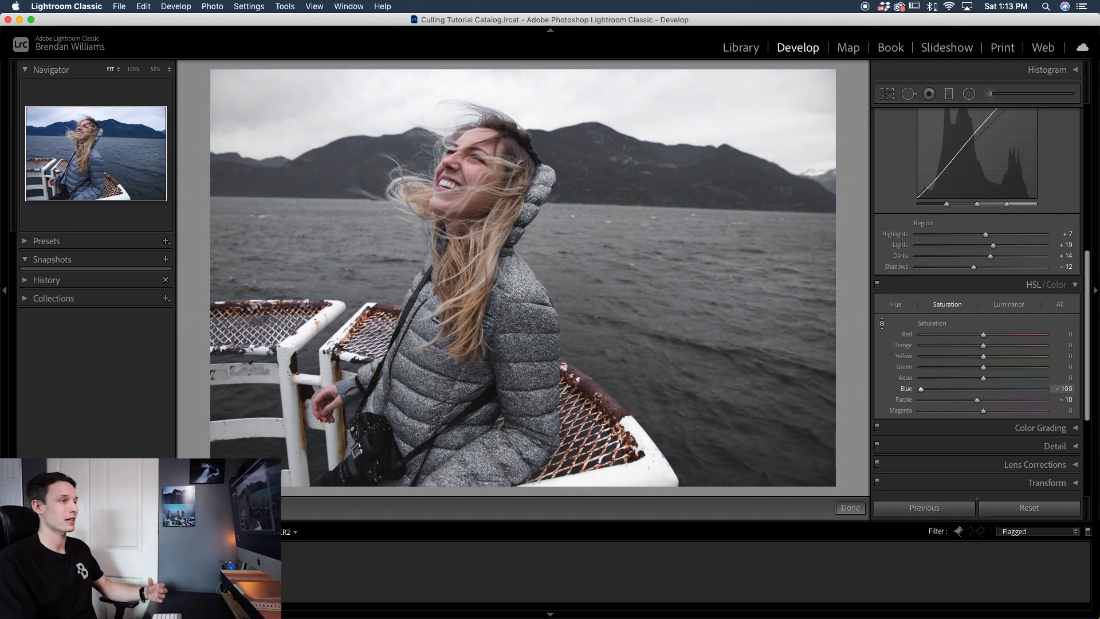
pyautogui.press('super+z')
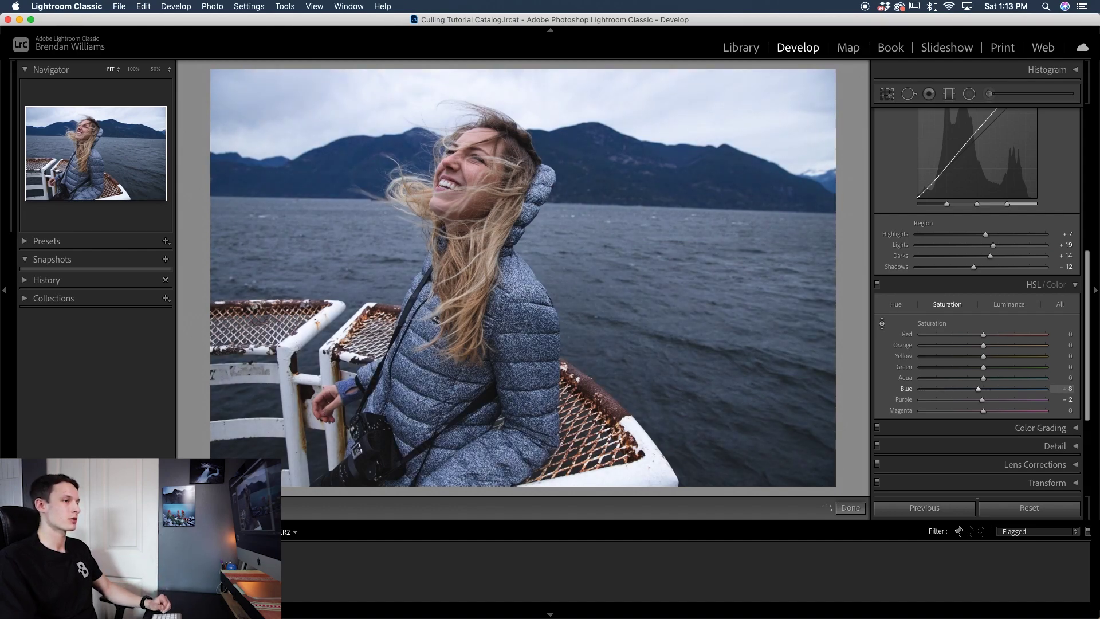
# Step: Mute the water's saturation to Blue -63 and Purple -7, and boost the hair's saturation to Orange +22 and Yellow +7
pyautogui.press('Down')
pyautogui.press('Down')
pyautogui.press('Down')
pyautogui.press('Down')
pyautogui.press('Down')
pyautogui.press('Down')
pyautogui.press('Down')
pyautogui.press('Down')
pyautogui.press('Down')
pyautogui.press('Down')
pyautogui.press('Down')
pyautogui.press('Down')
pyautogui.press('Down')
pyautogui.press('Down')
pyautogui.press('Down')
pyautogui.press('Down')
pyautogui.press('Down')
pyautogui.press('Down')
pyautogui.press('Down')
pyautogui.press('Down')
pyautogui.press('Down')
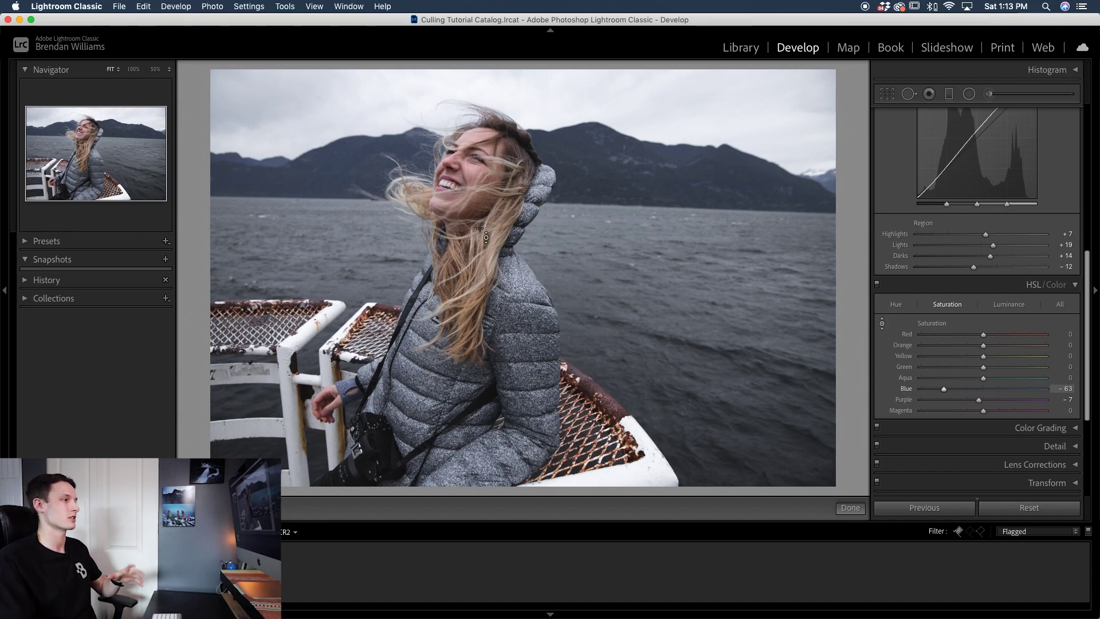
pyautogui.moveTo(478, 273); pyautogui.dragTo(478, 258)
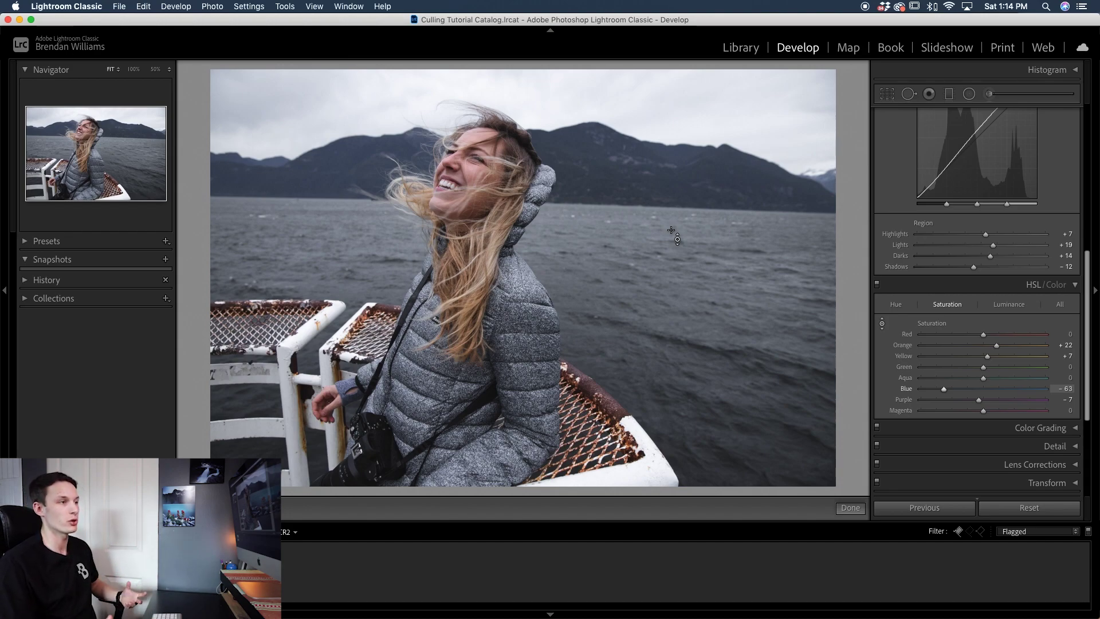
# Step: Brighten the distant water with a targeted HSL luminance adjustment of Blue +46 and Purple +4
pyautogui.click(1009, 305)
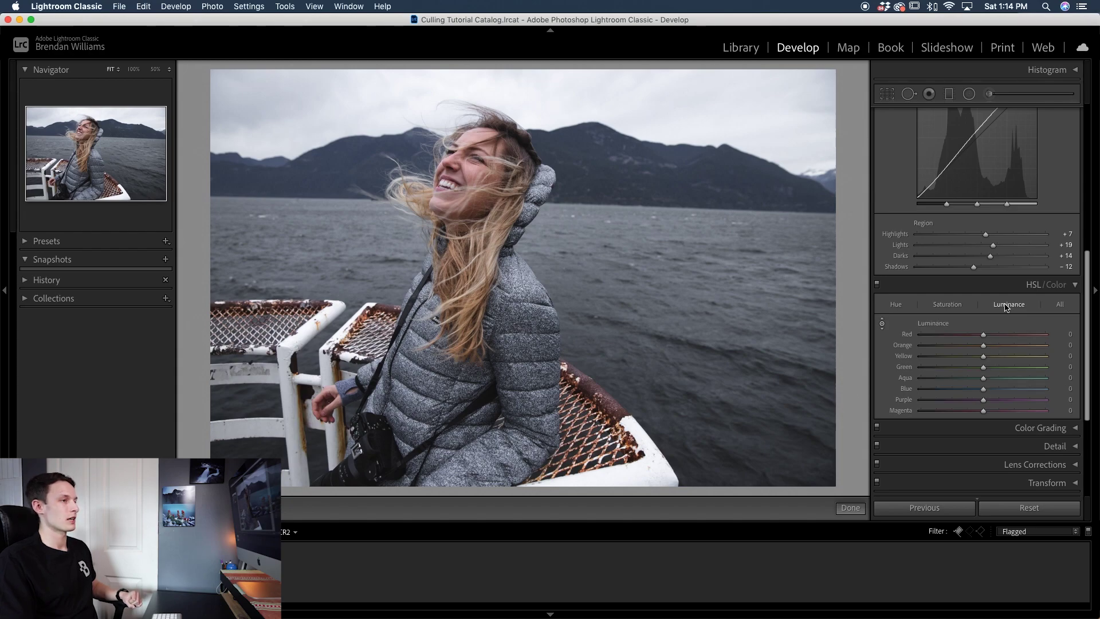
pyautogui.click(882, 324)
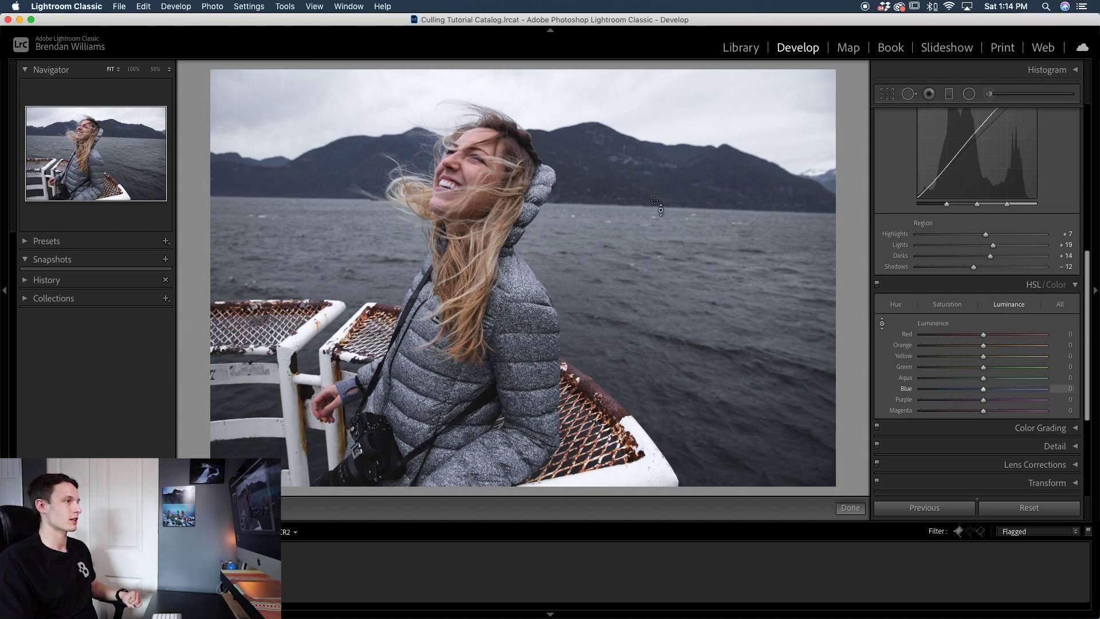
pyautogui.moveTo(661, 210); pyautogui.dragTo(660, 189)
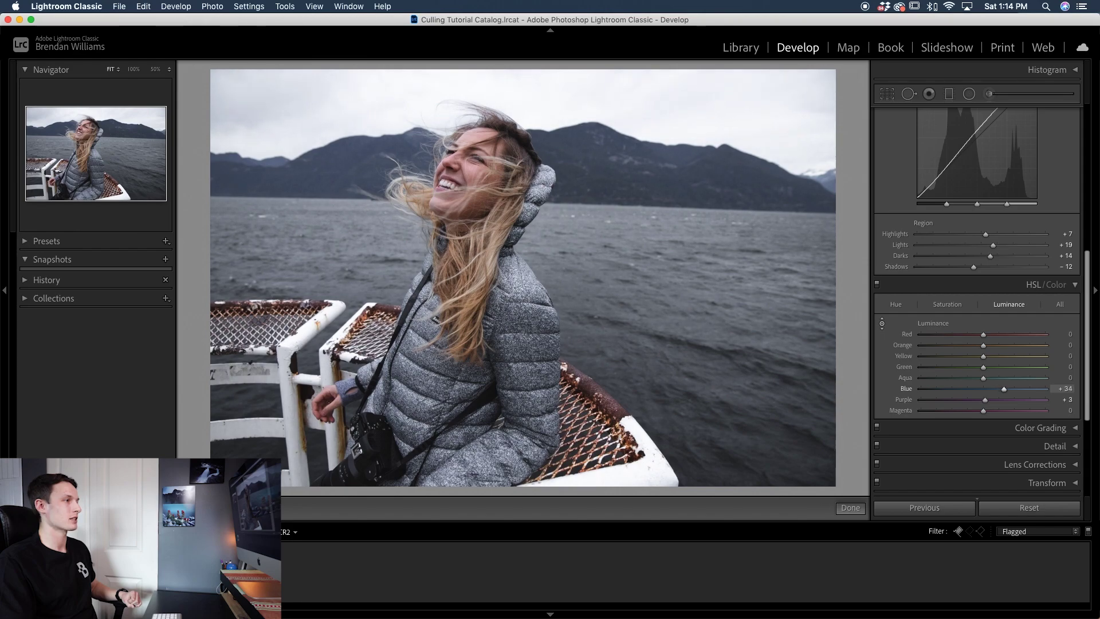
pyautogui.moveTo(660, 189); pyautogui.dragTo(661, 194)
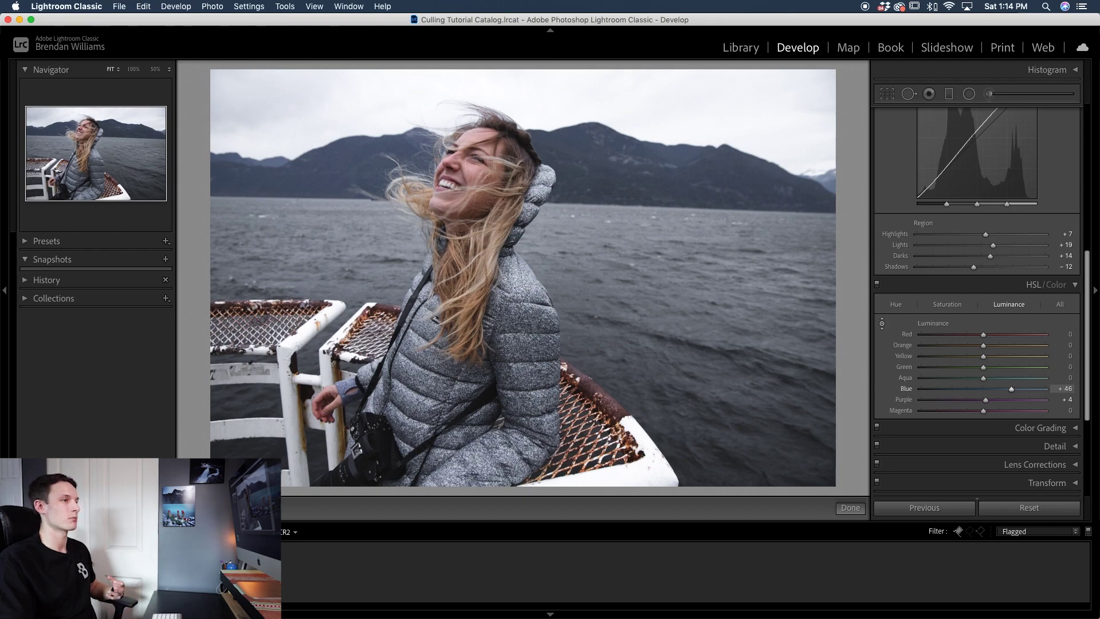
pyautogui.moveTo(661, 193); pyautogui.dragTo(660, 203)
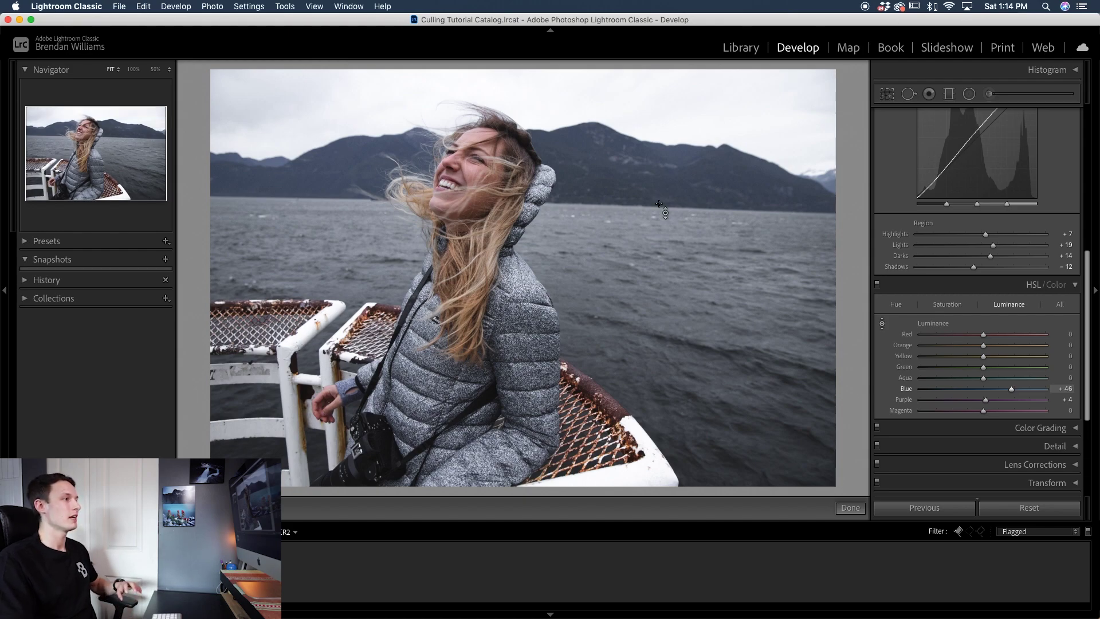
# Step: Shift the water's colour toward teal with a targeted HSL hue adjustment of Blue -38 and Purple -12
pyautogui.click(896, 307)
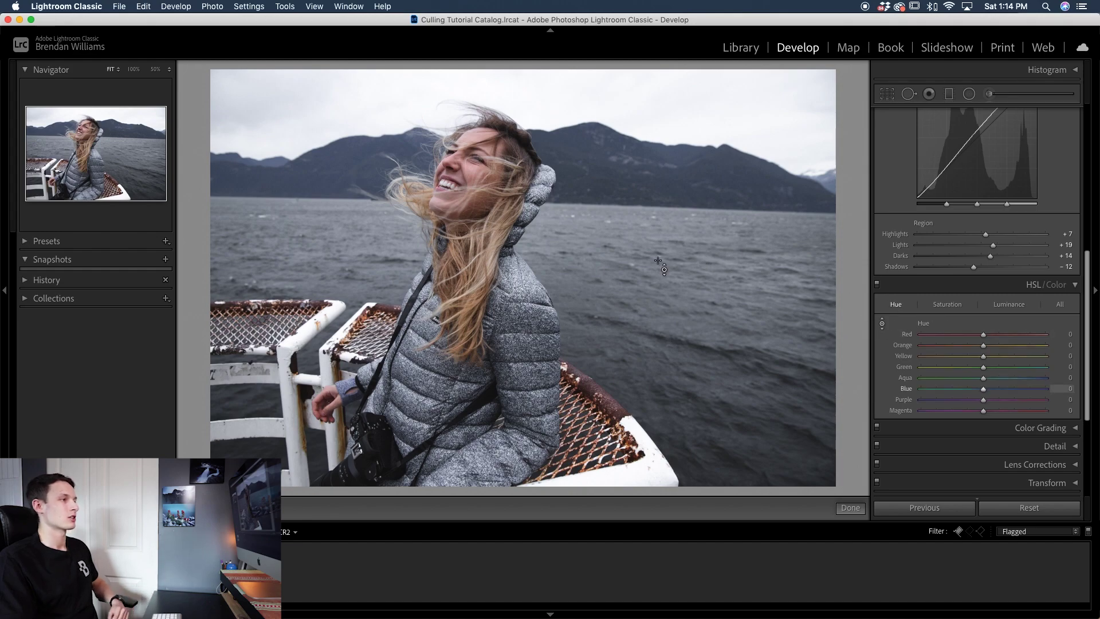
pyautogui.moveTo(683, 215); pyautogui.dragTo(682, 240)
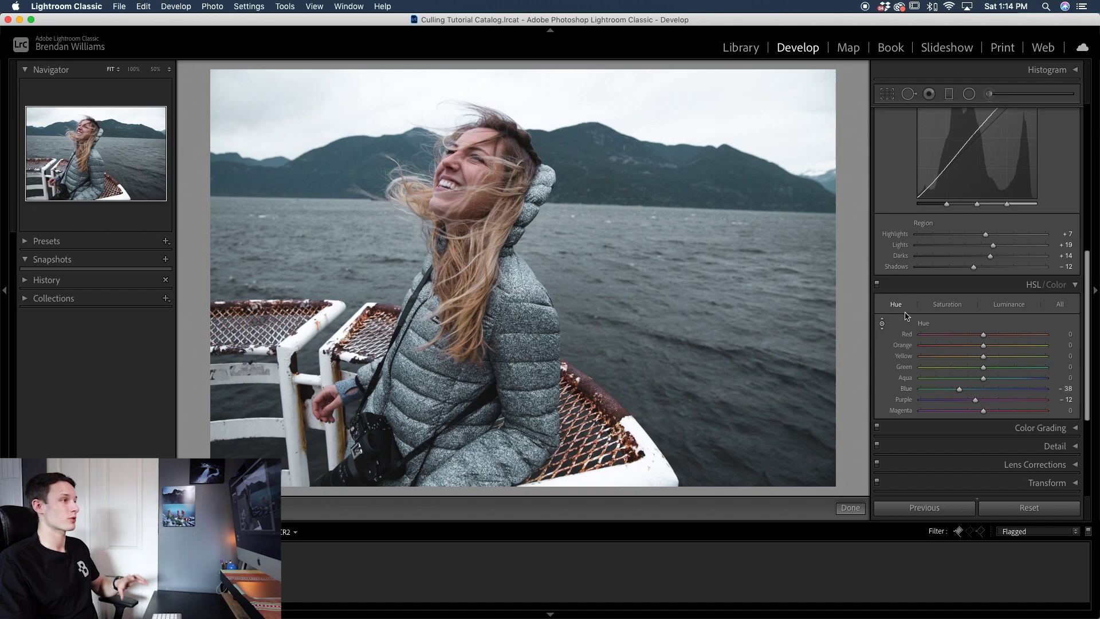
# Step: Reduce the boat portrait's Highlights to -24 and Whites to -8 in the basic tone adjustments
pyautogui.scroll(10, 961, 340)
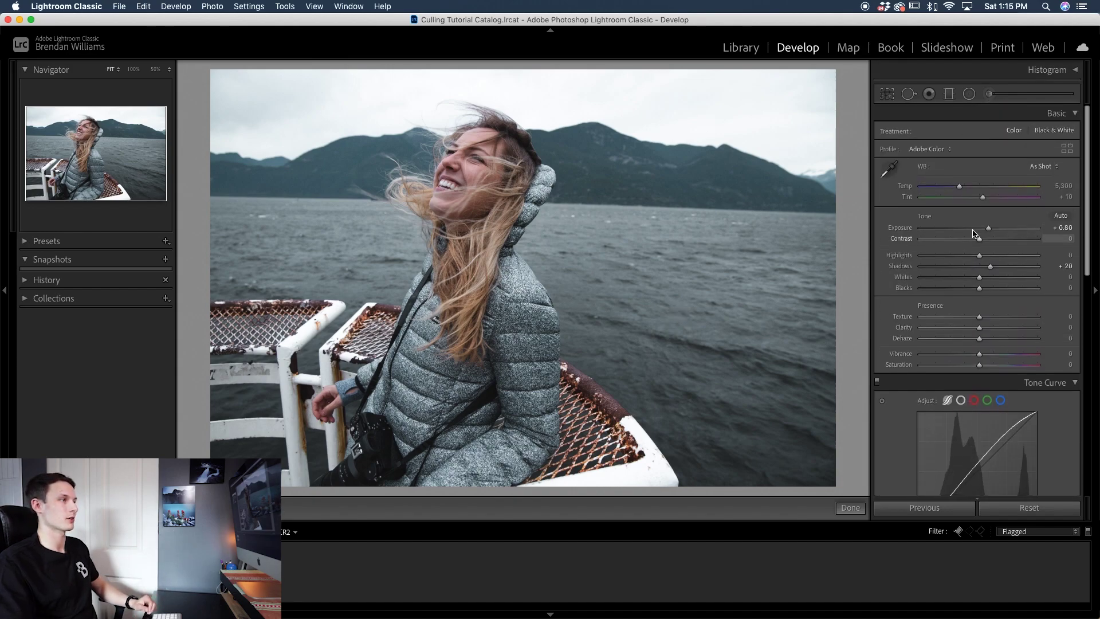
pyautogui.moveTo(979, 255); pyautogui.dragTo(974, 279)
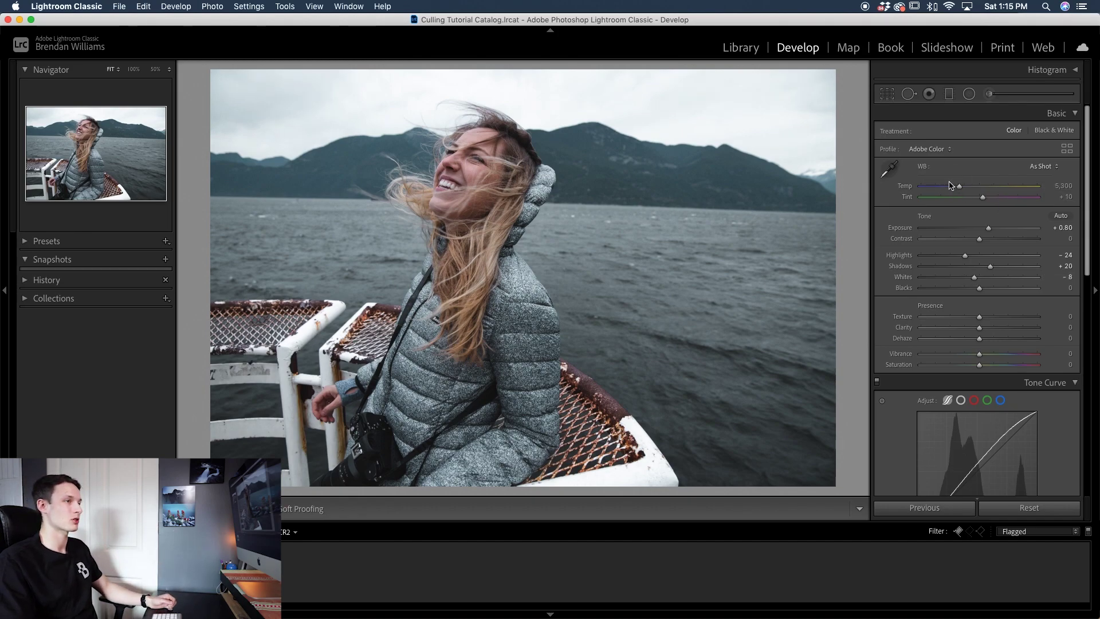
# Step: Set the white balance to Temp 5,644 and Tint +7, and compare the before and after versions stacked vertically
pyautogui.moveTo(959, 187); pyautogui.dragTo(963, 190)
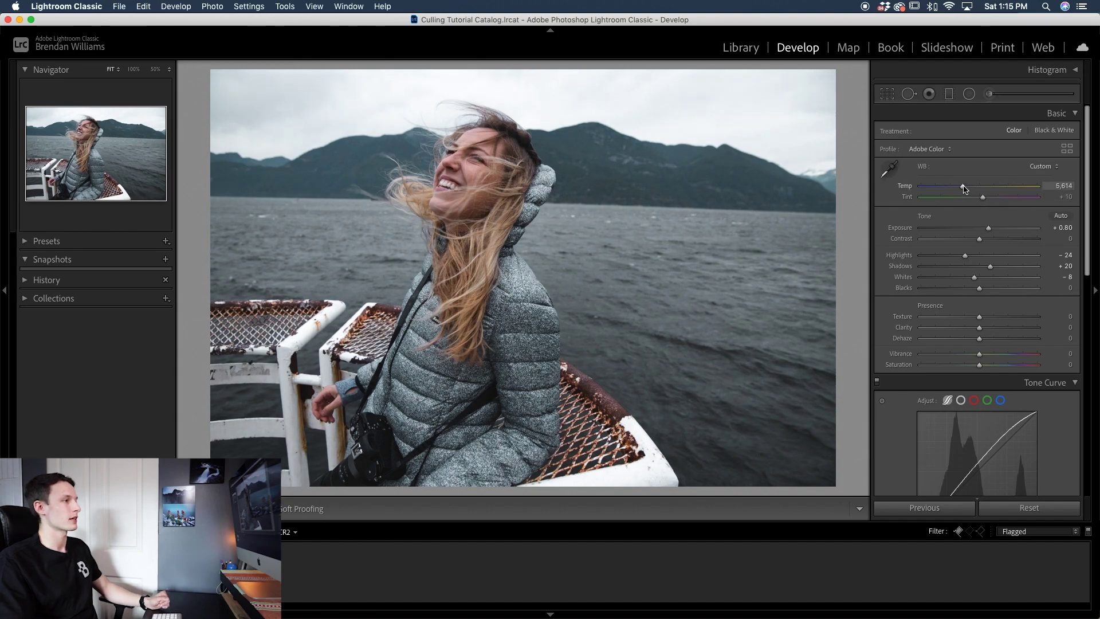
pyautogui.moveTo(983, 198); pyautogui.dragTo(983, 199)
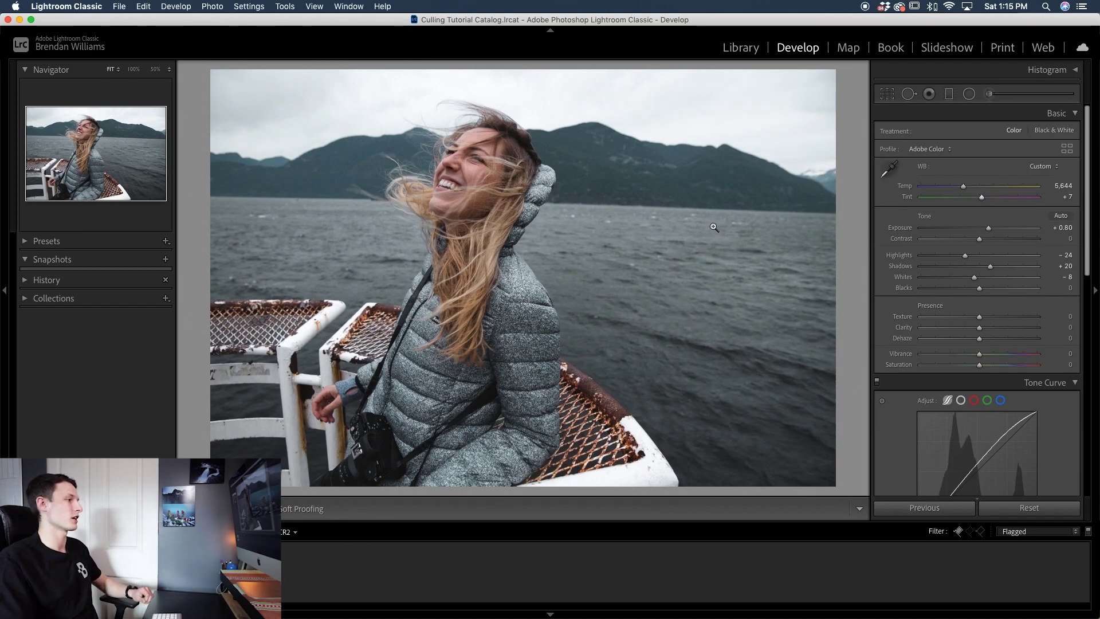
pyautogui.hotkey('alt', 'y')
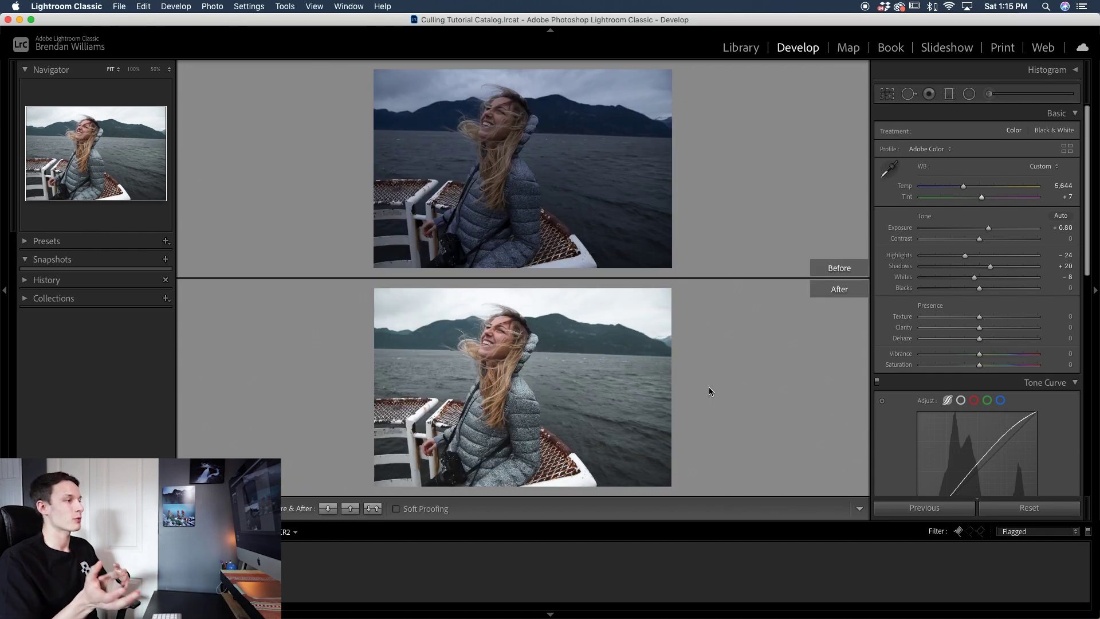